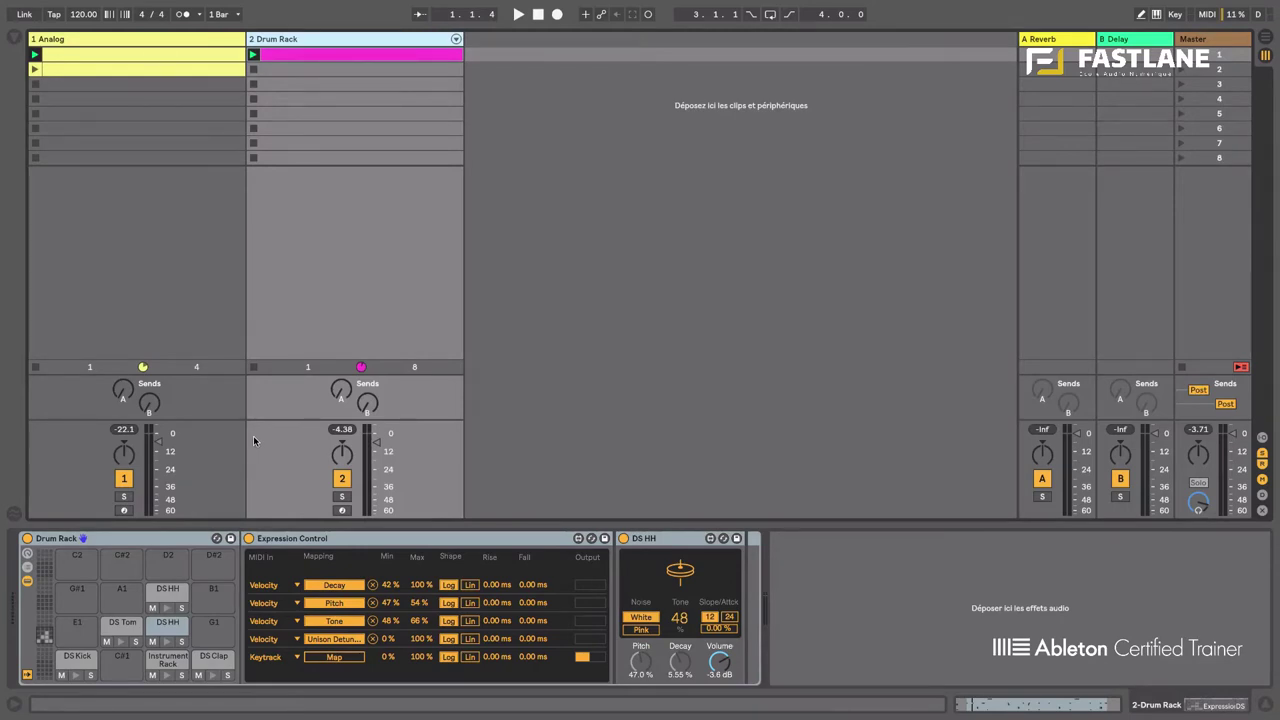
Step: Start playback and inspect the Analog track's Envelope and LFO devices
key("space")
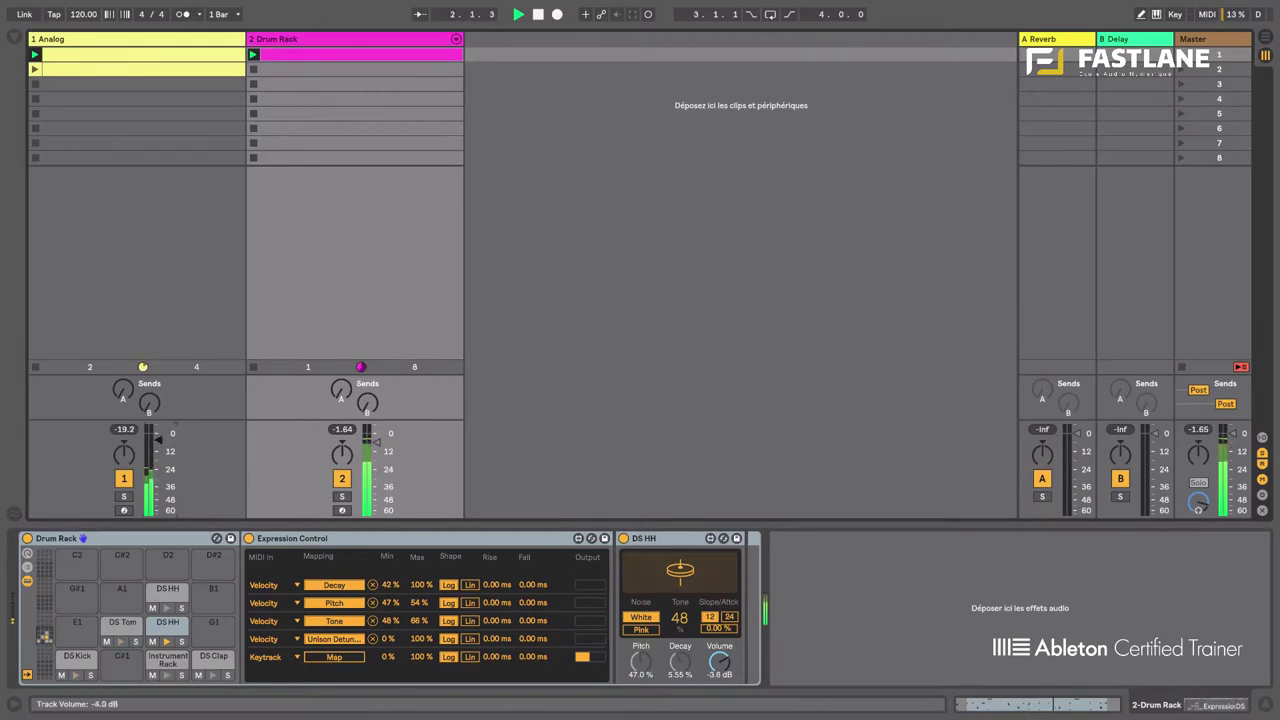
left_click(127, 38)
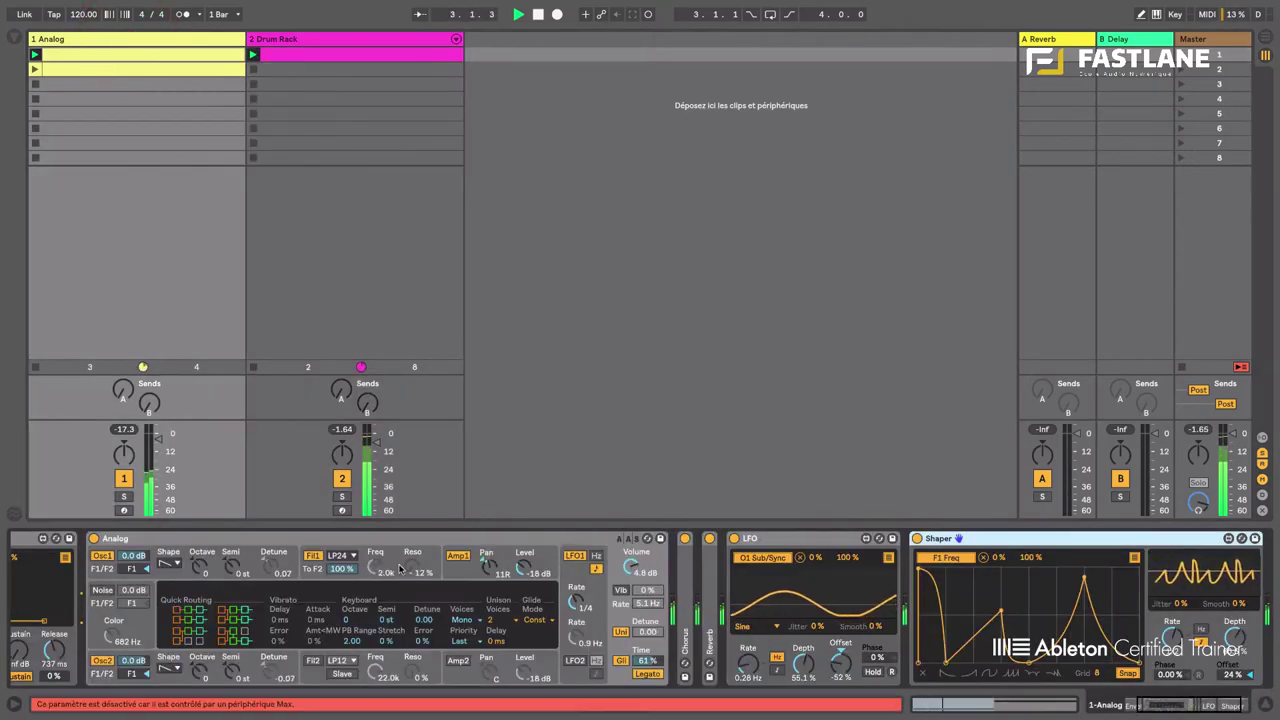
scroll(199, 562, "left", 3)
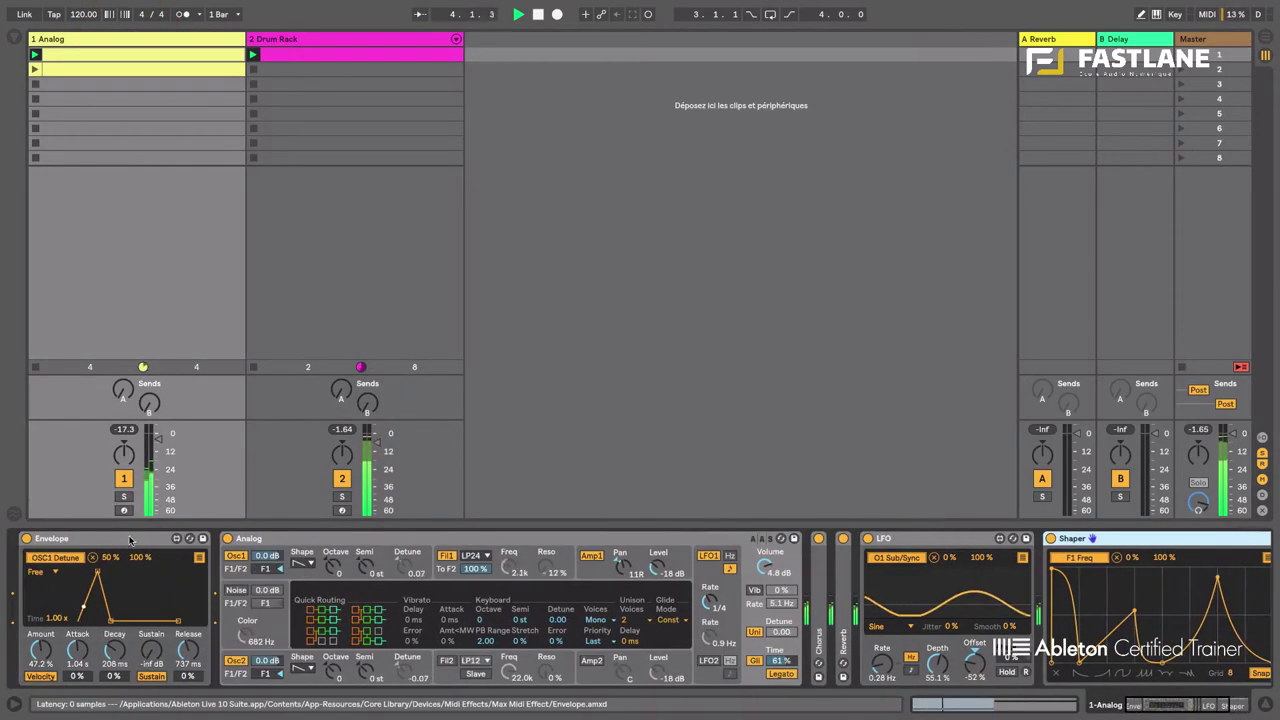
left_click(120, 538)
left_click(910, 538)
scroll(910, 600, "right", 3)
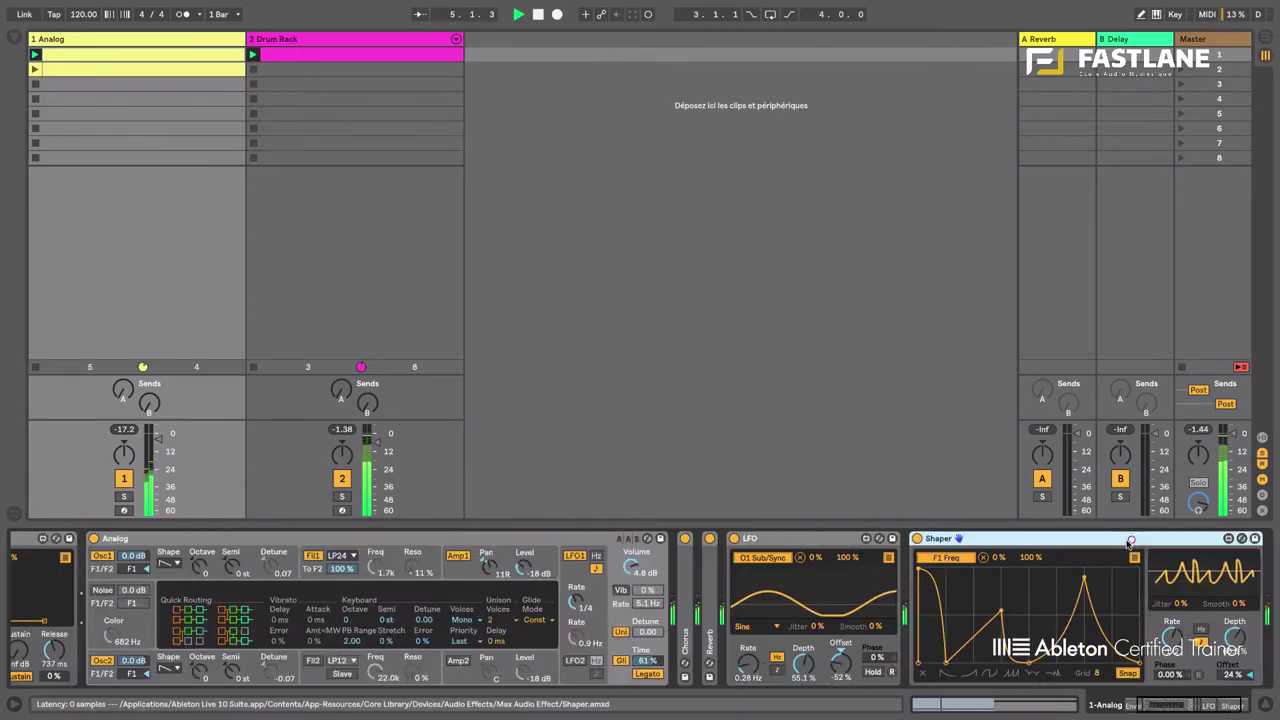
Step: Check the Drum Rack's Expression Control device, then return to the Analog track's devices
left_click(349, 40)
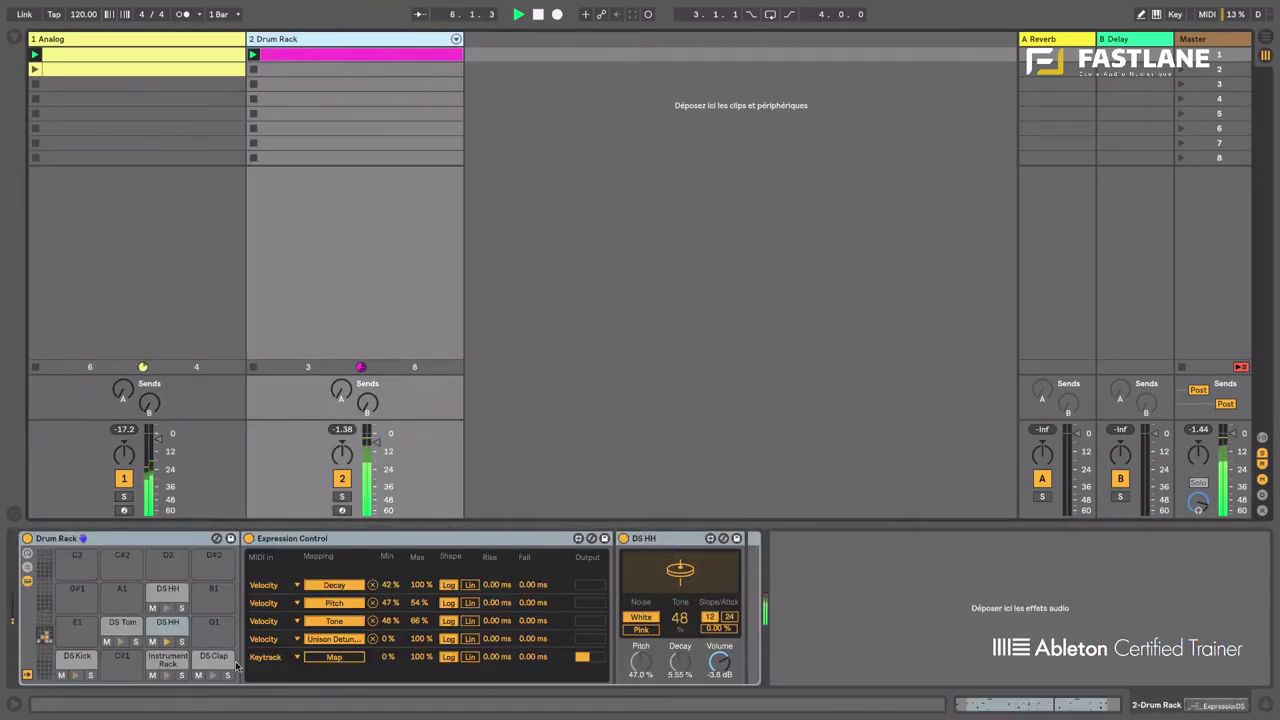
left_click(328, 548)
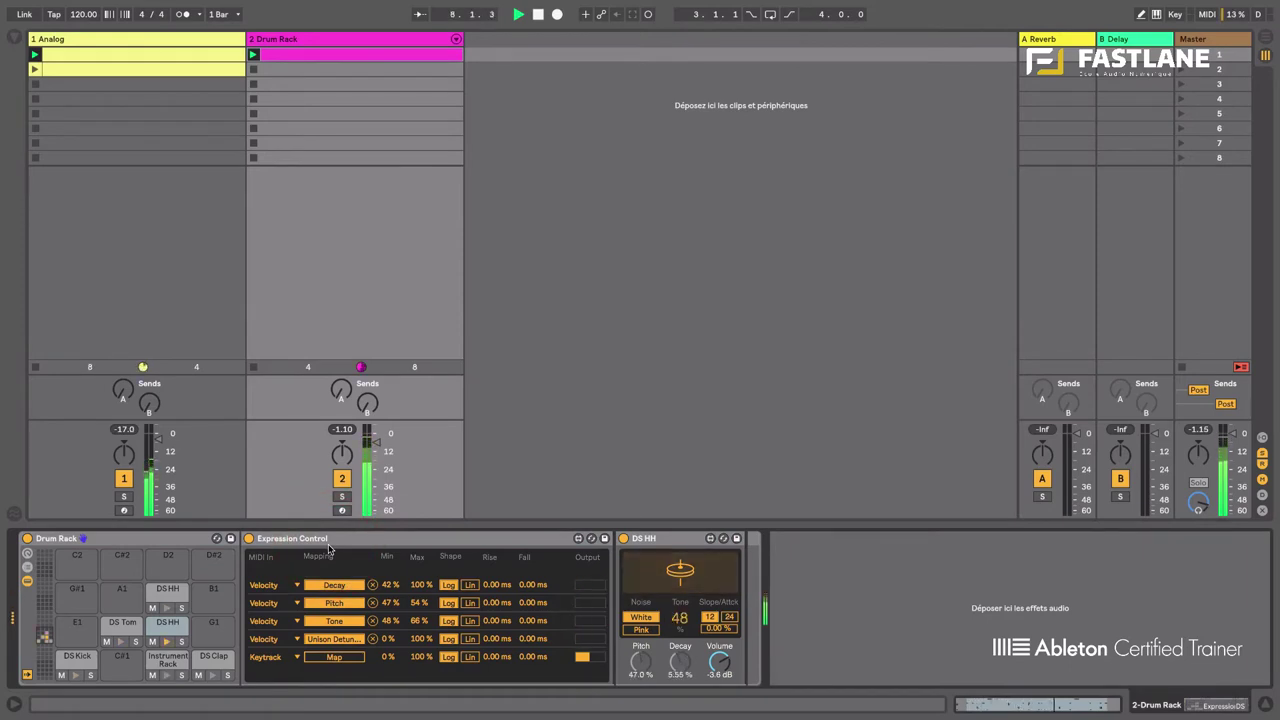
left_click(167, 42)
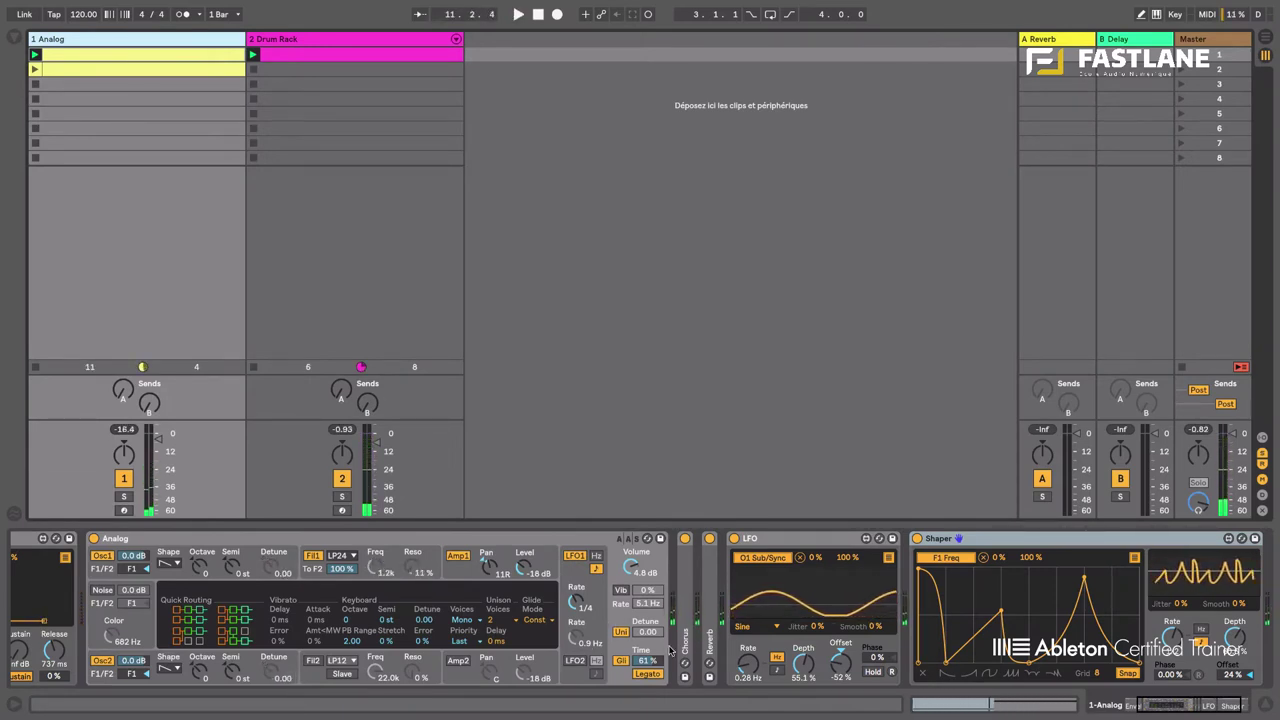
Step: Insert a new MIDI track after Analog and load Operator onto it
key("ctrl+shift+t")
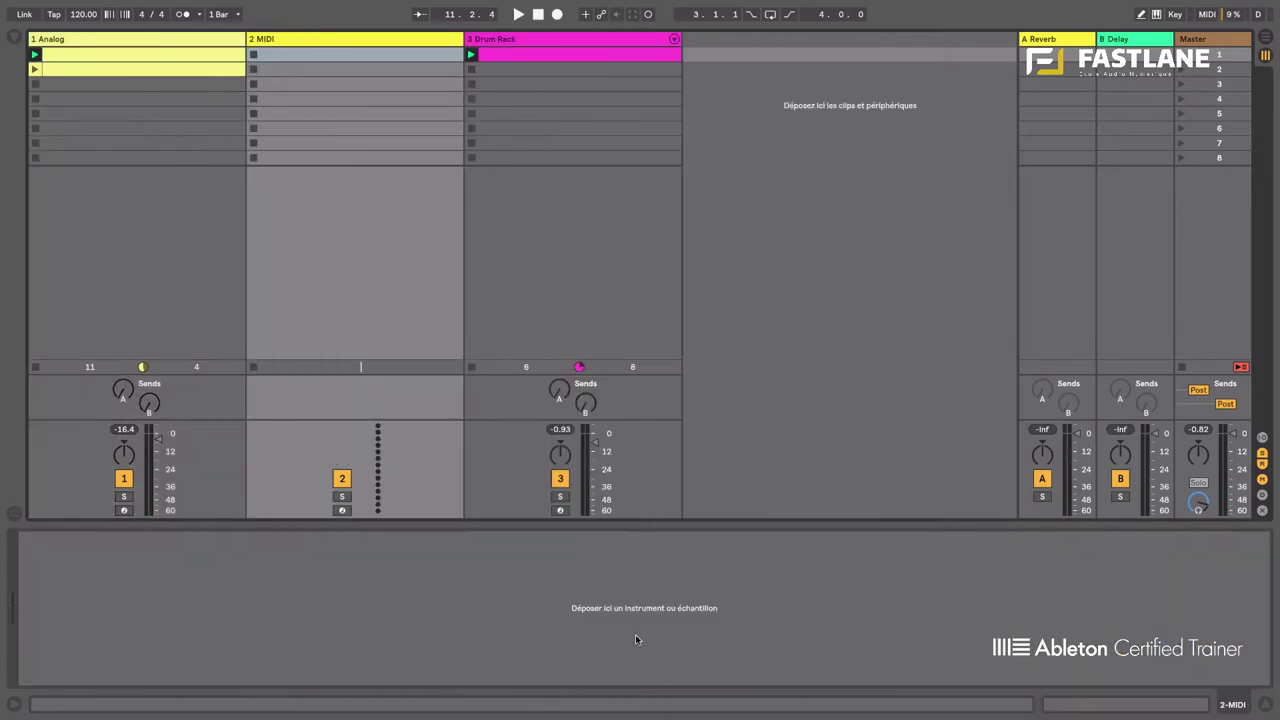
left_click(12, 40)
left_click(50, 198)
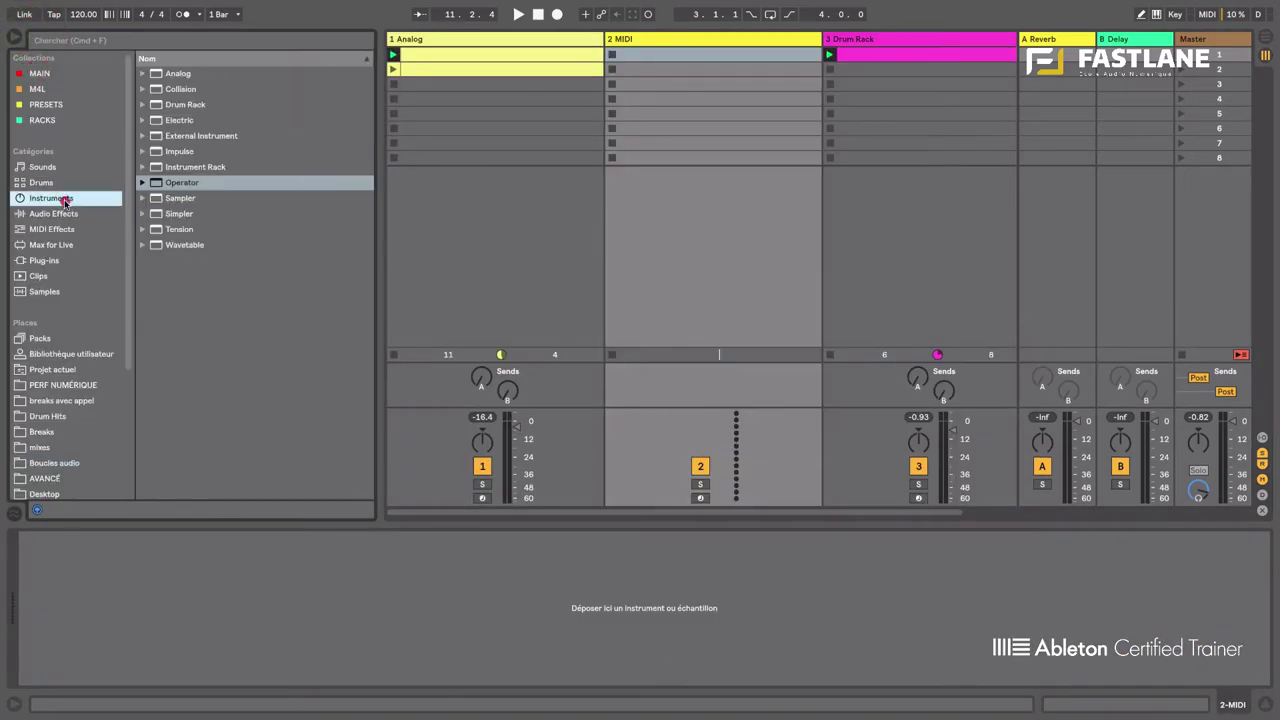
left_click_drag(182, 182, 670, 126)
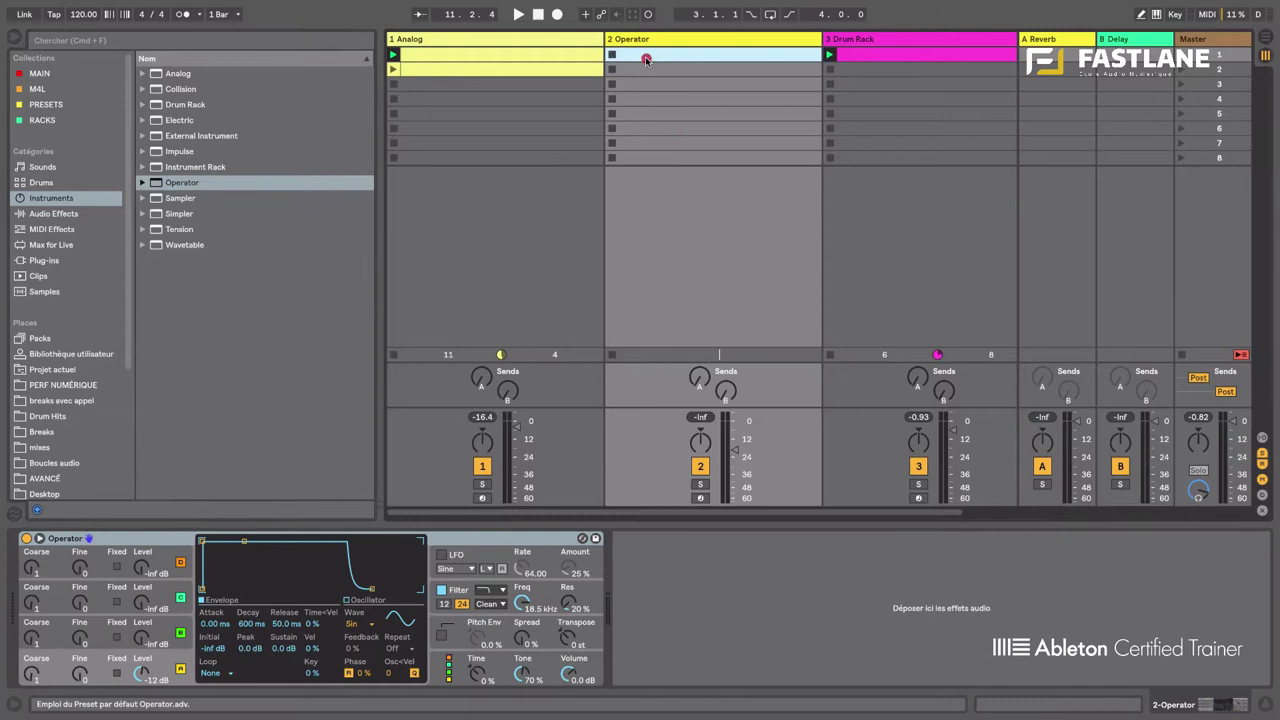
Step: Create a clip with a C2 note spanning the whole clip, then solo and launch it
double_click(646, 55)
left_click_drag(224, 538, 221, 536)
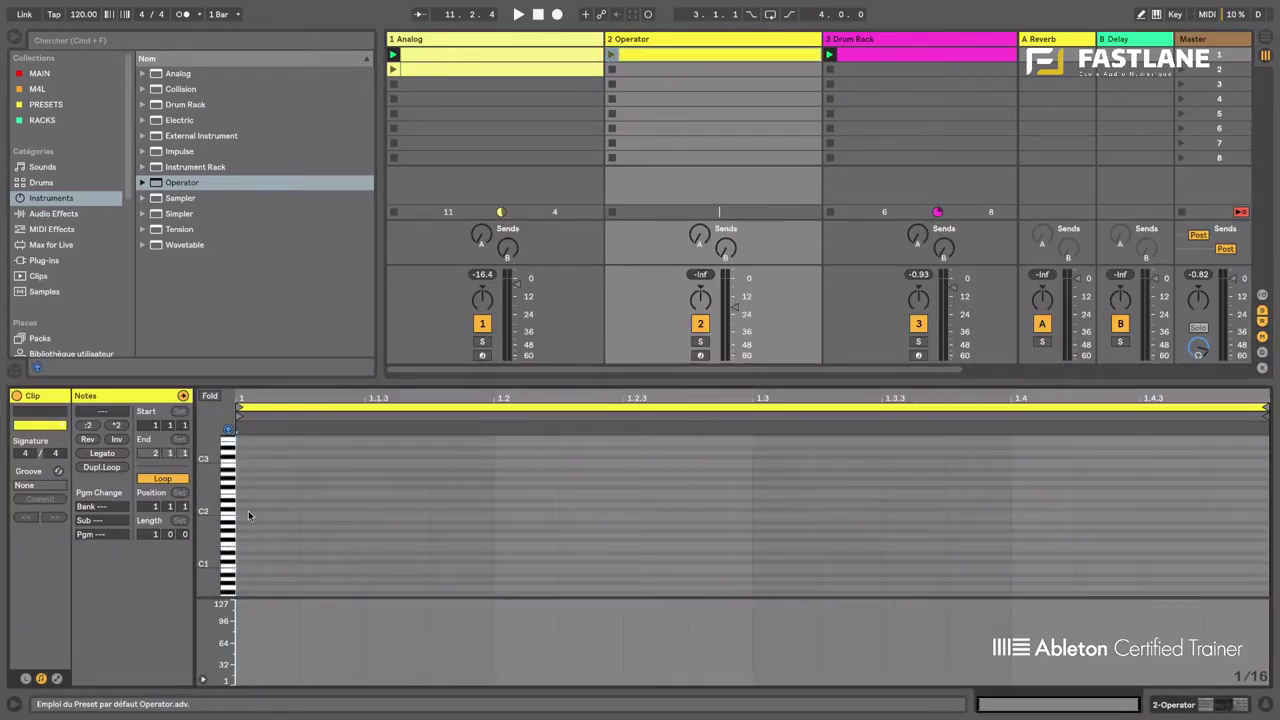
double_click(249, 514)
left_click(102, 453)
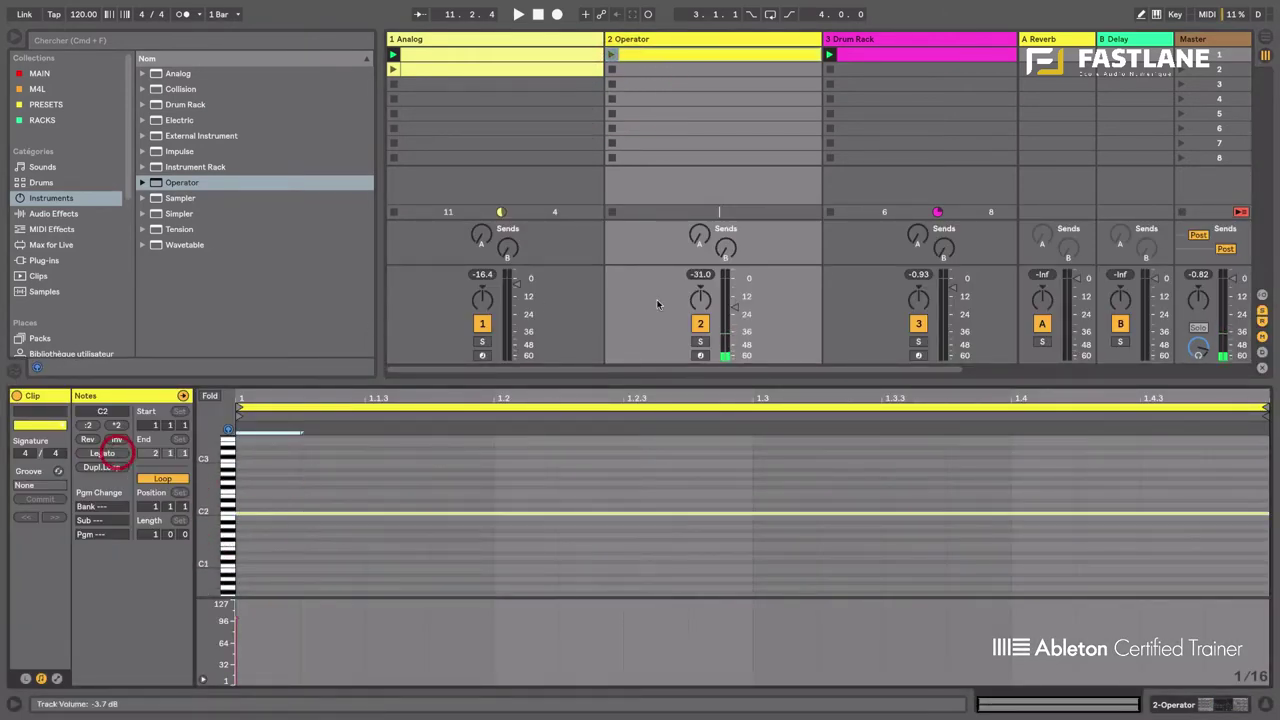
left_click(700, 342)
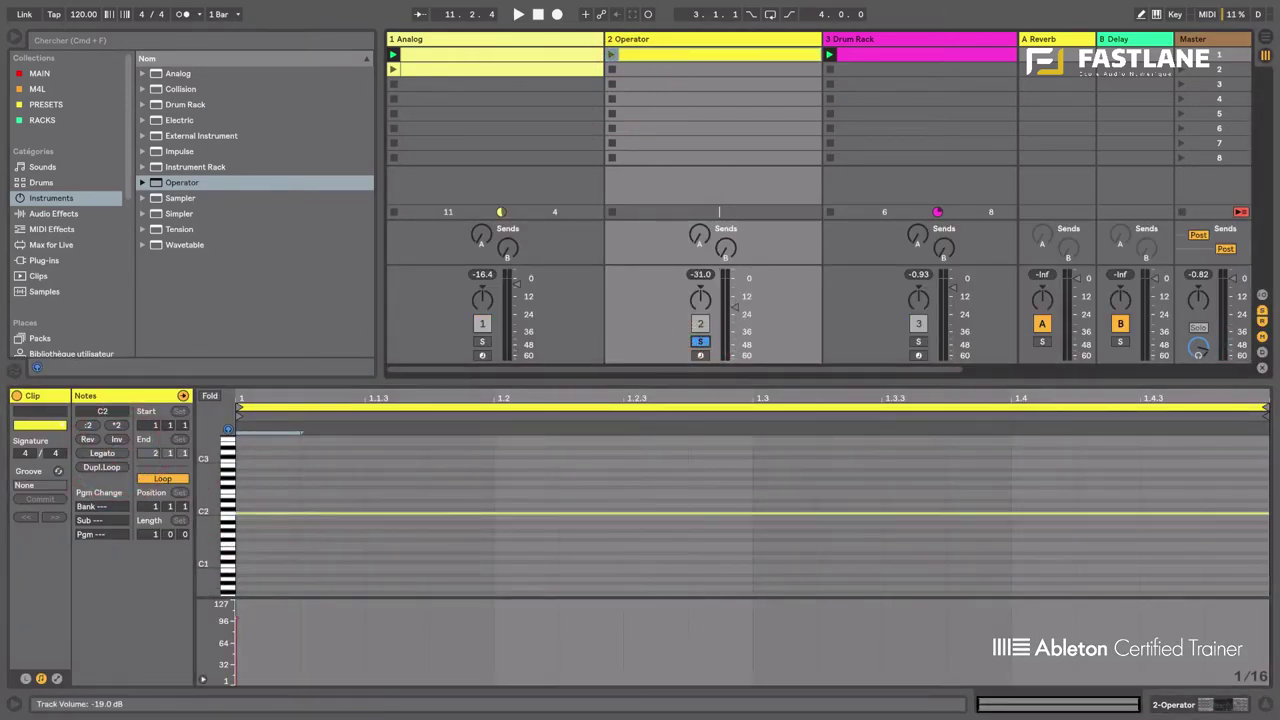
left_click(612, 53)
left_click(643, 38)
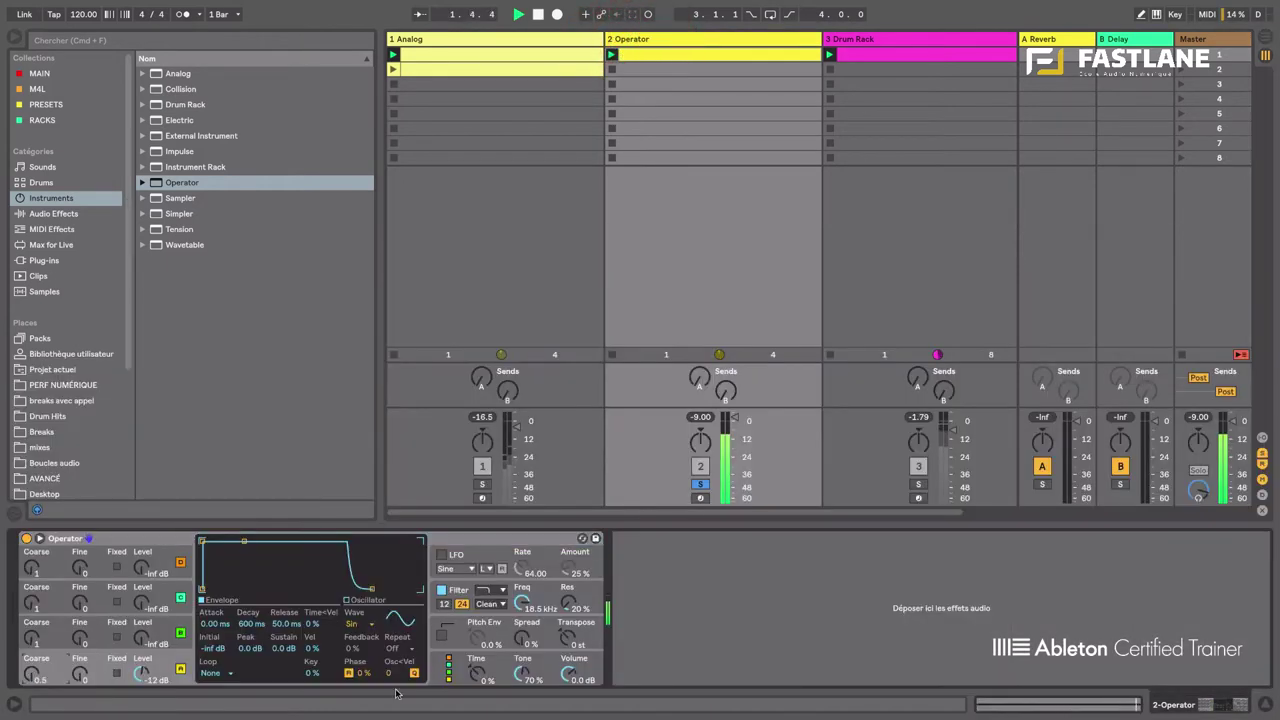
Step: Fade in a silent Operator oscillator and set its waveform to Sq64
left_click(448, 668)
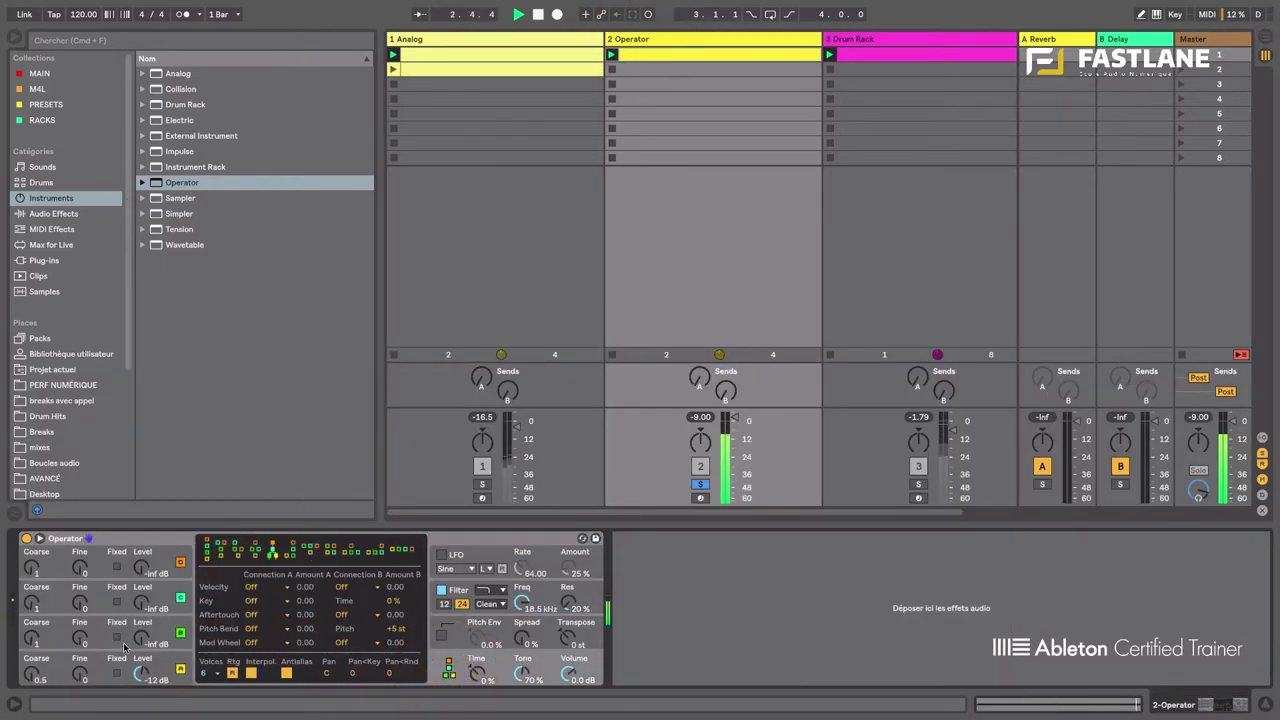
left_click_drag(145, 638, 141, 590)
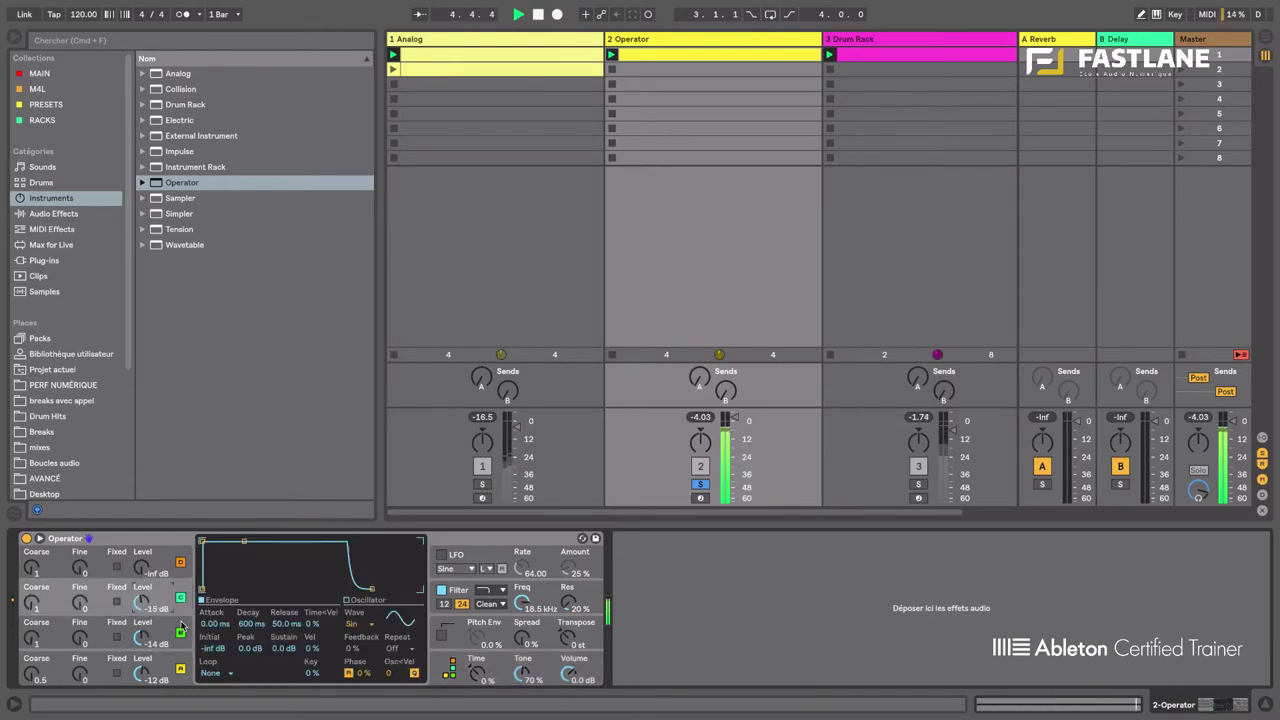
left_click(150, 628)
left_click(358, 624)
left_click(360, 550)
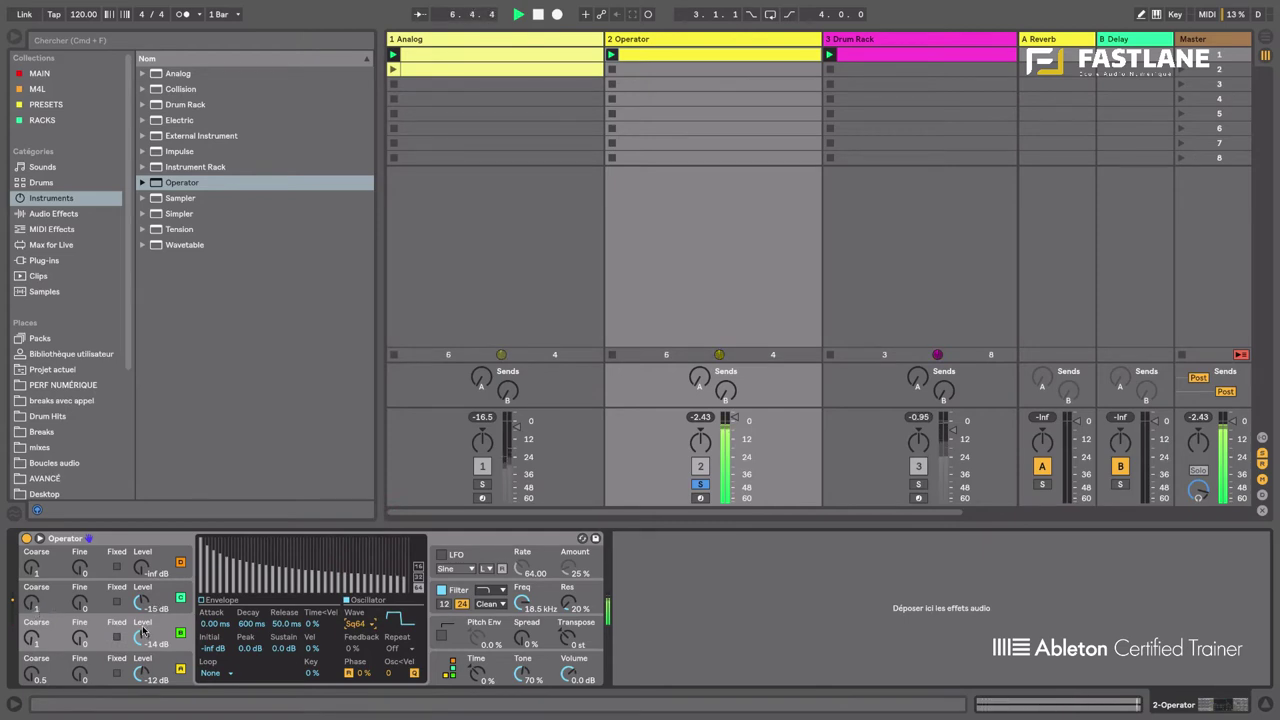
Step: Lower the filter cutoff to 71.4 Hz, add drive, and turn Operator's volume down to -6.4 dB
left_click_drag(142, 601, 142, 604)
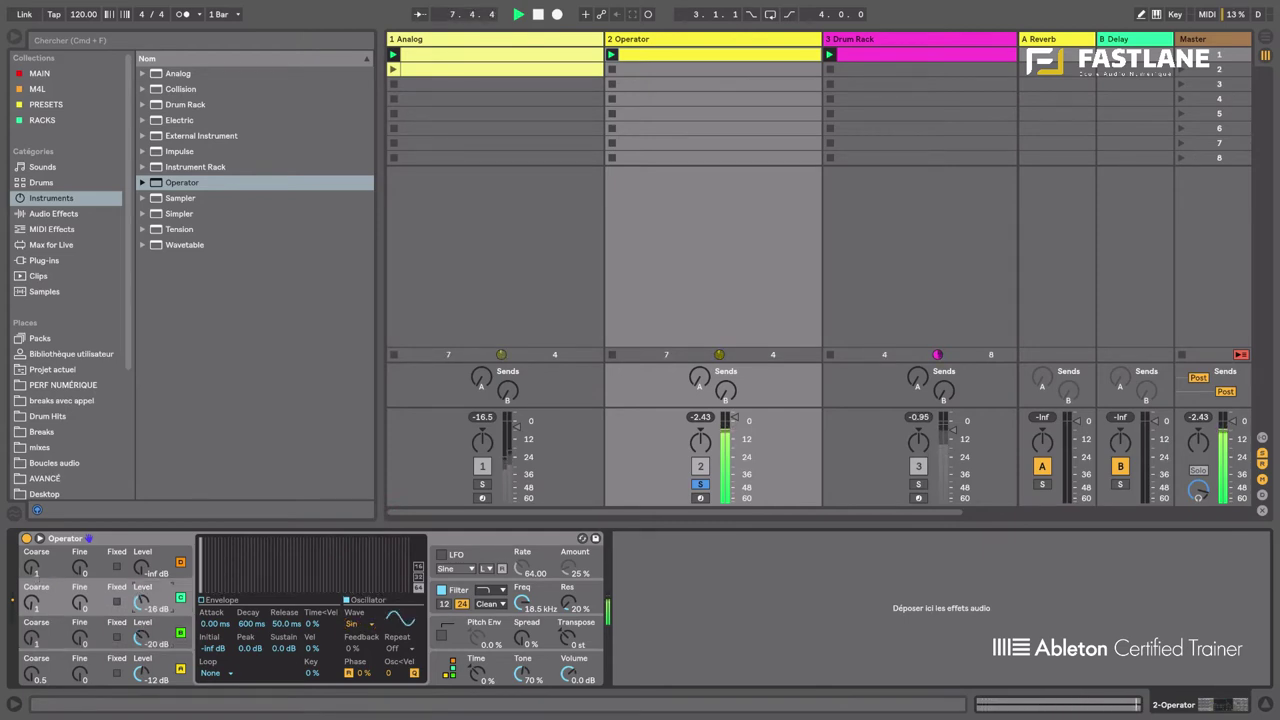
left_click_drag(526, 606, 526, 640)
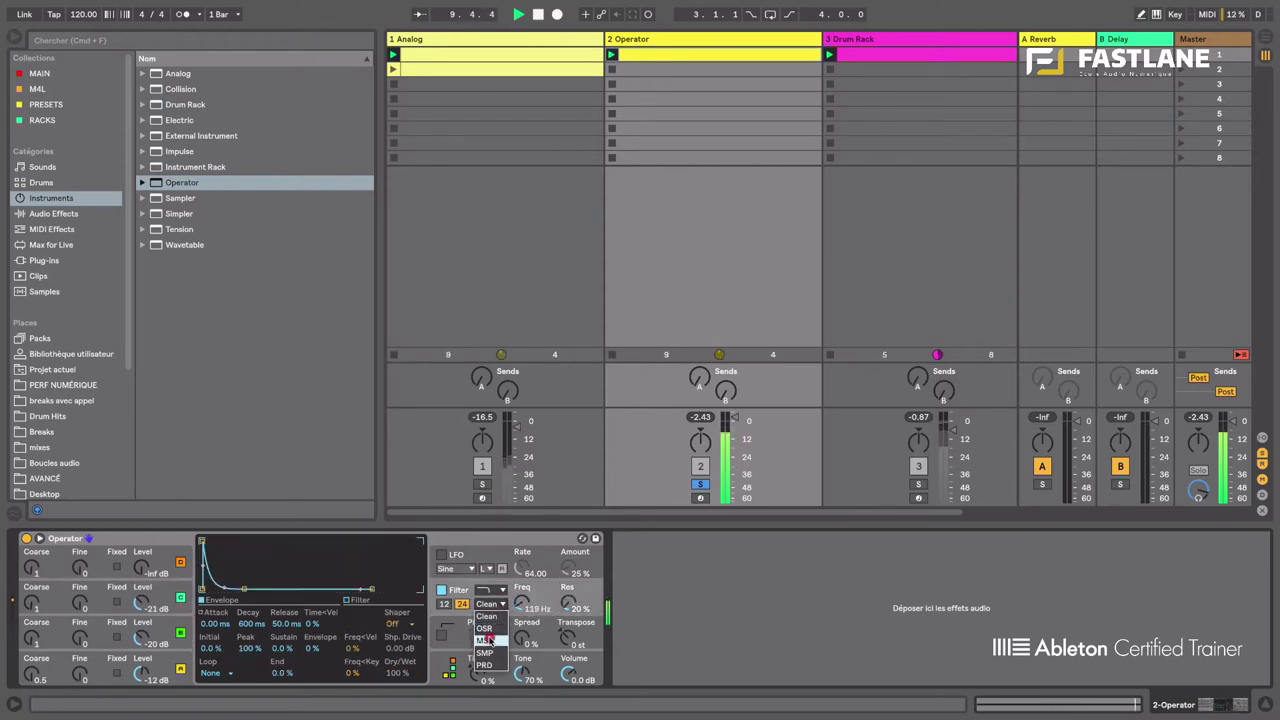
left_click_drag(352, 623, 352, 612)
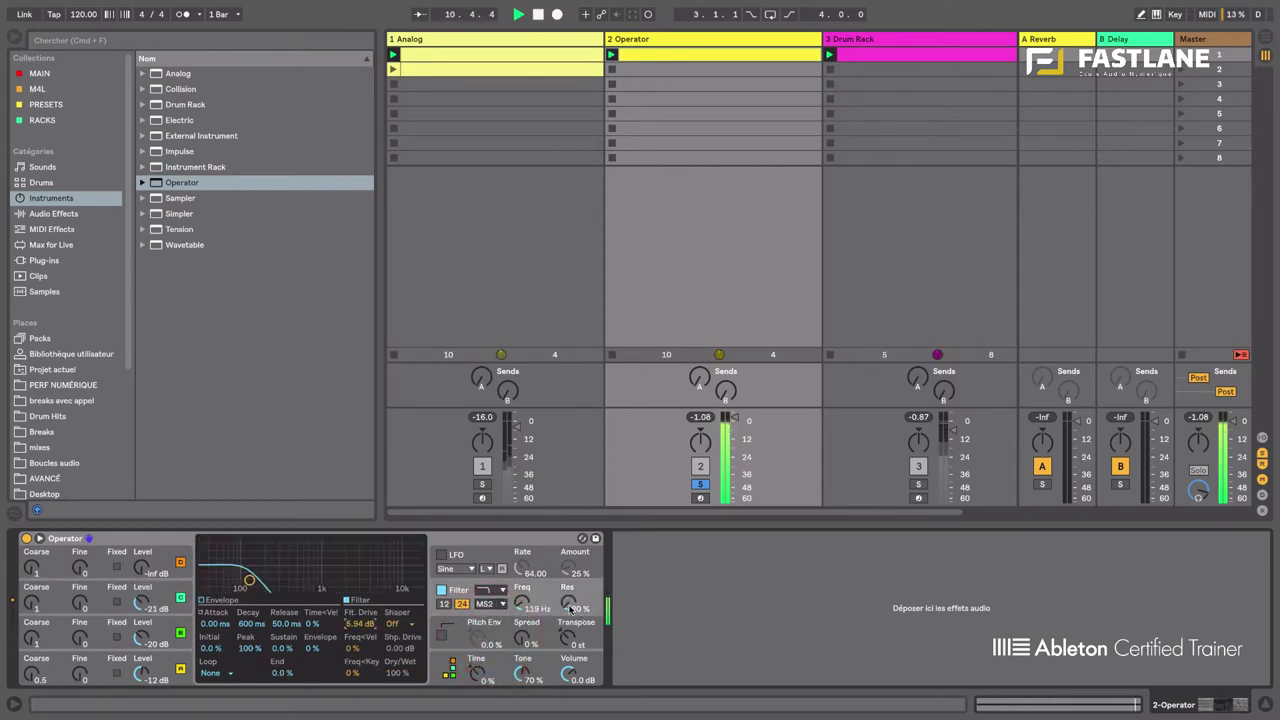
left_click_drag(568, 673, 568, 677)
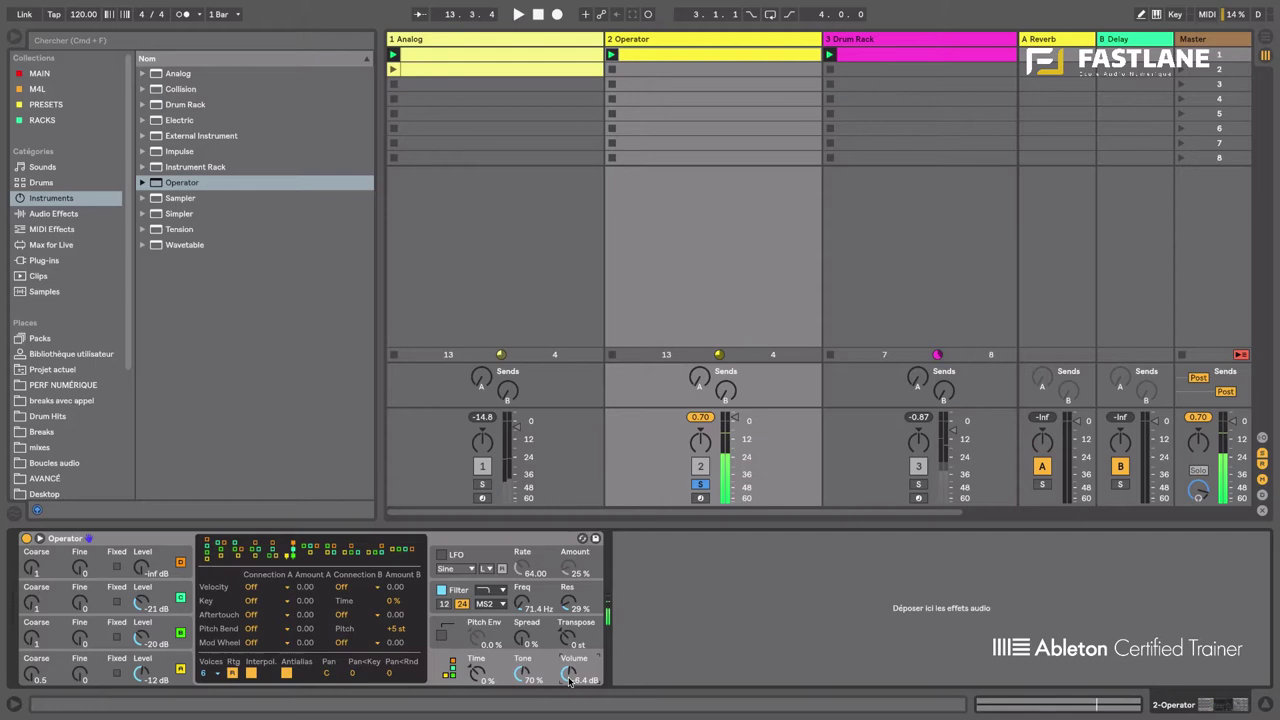
Step: Unsolo Operator and drop Envelope Follower.amxd from Max for Live onto the Drum Rack track
left_click(919, 485)
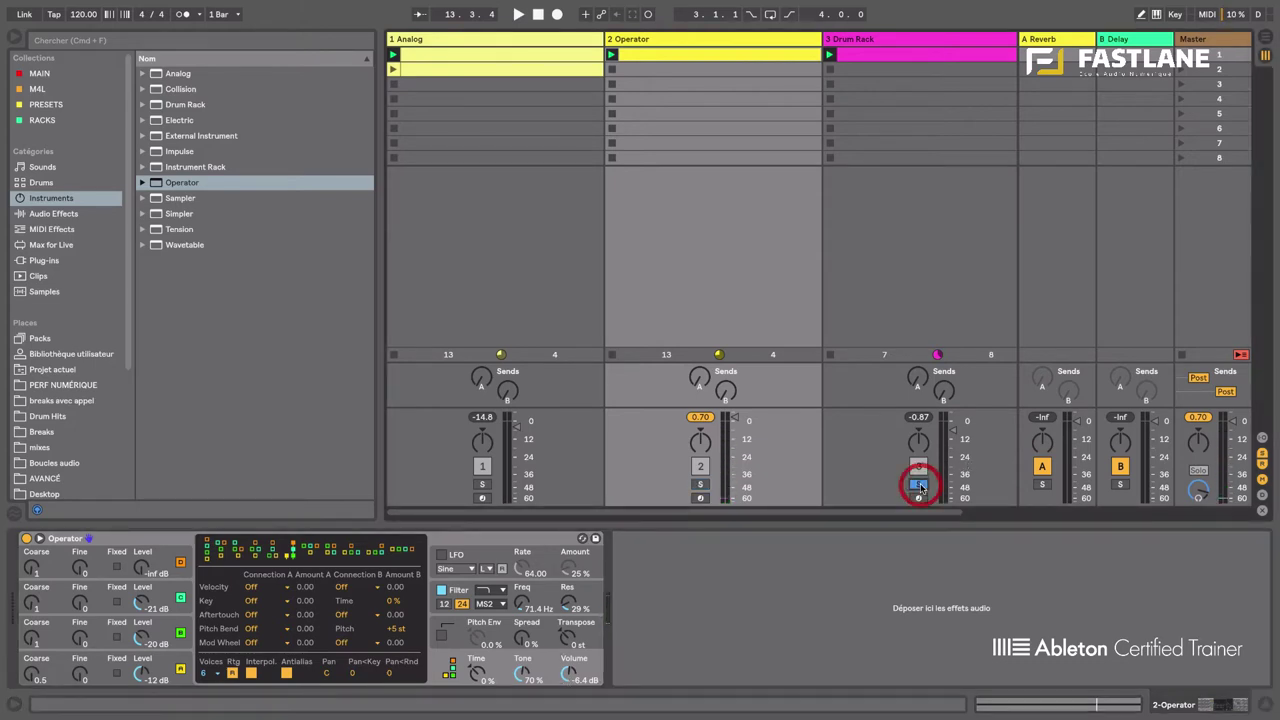
left_click(61, 246)
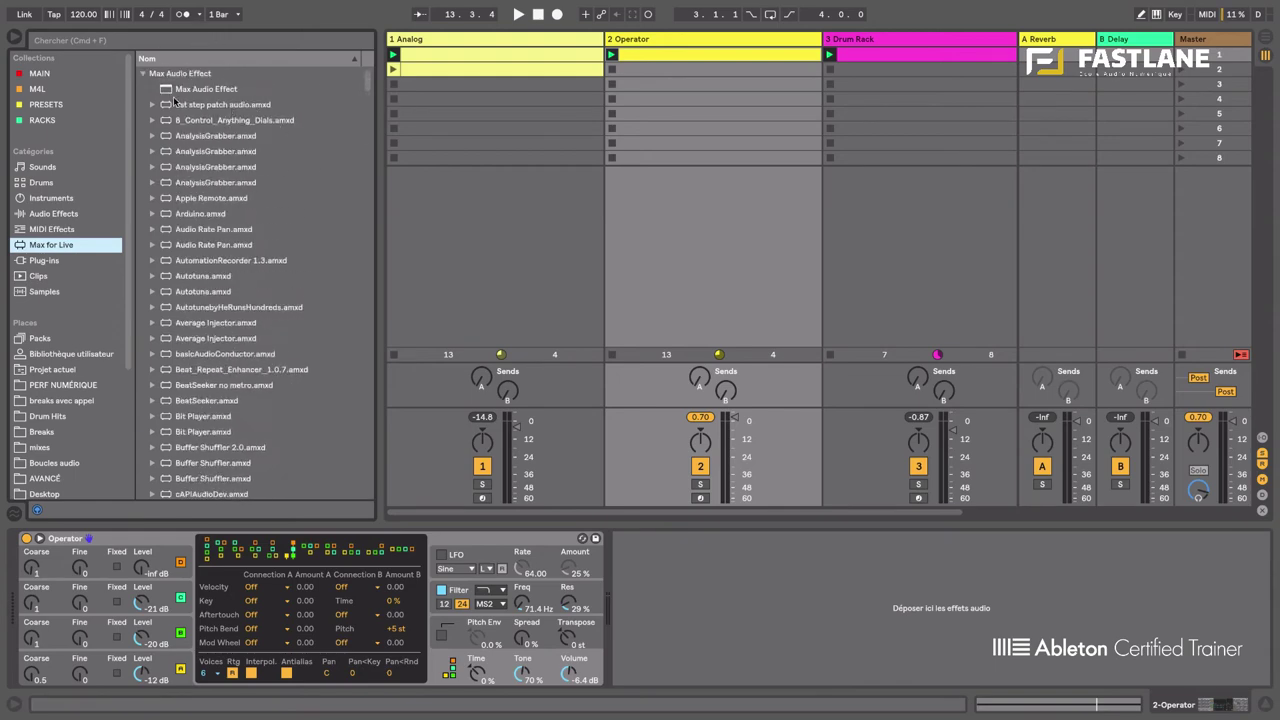
scroll(193, 170, "down", 20)
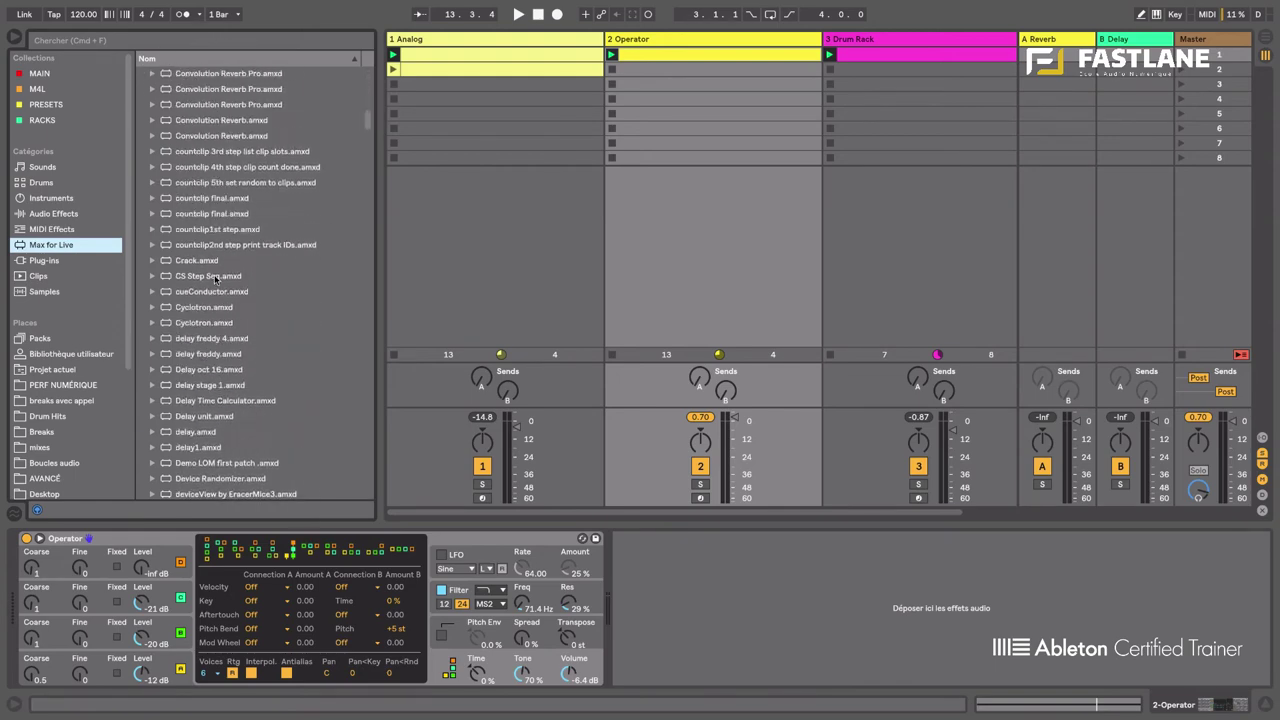
scroll(214, 279, "down", 7)
left_click(214, 369)
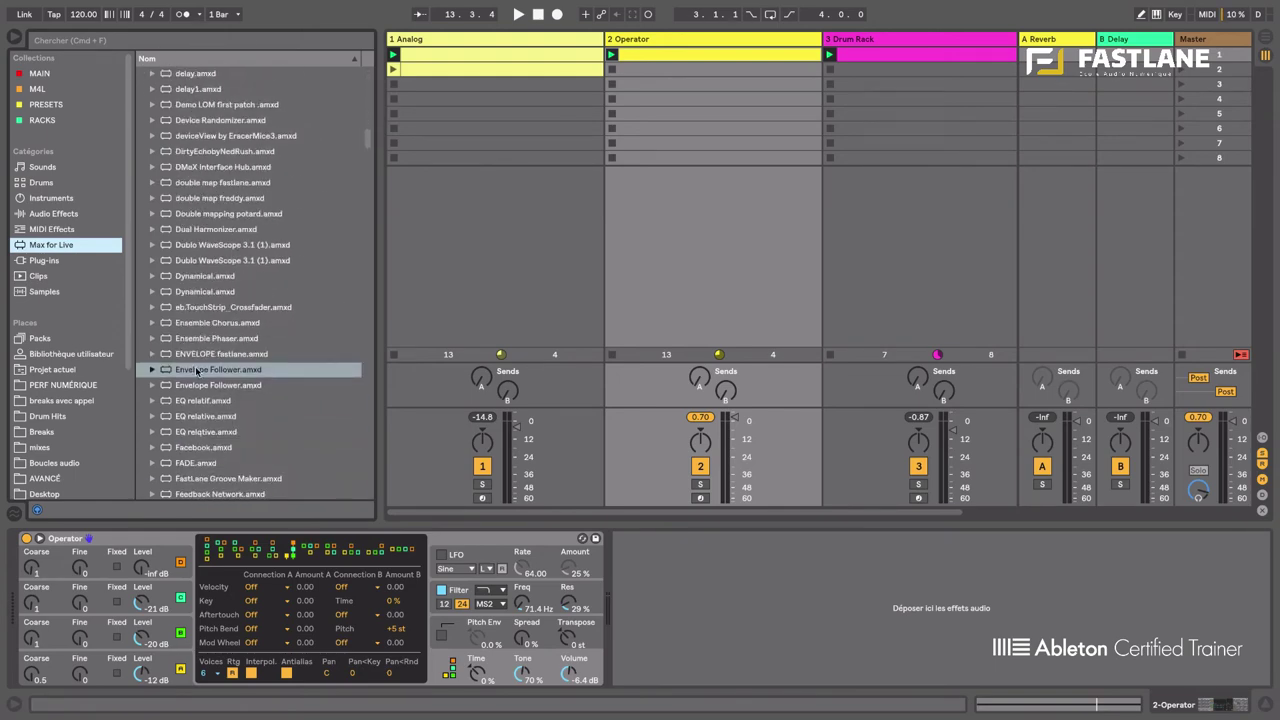
left_click_drag(198, 370, 448, 388)
left_click_drag(855, 307, 852, 300)
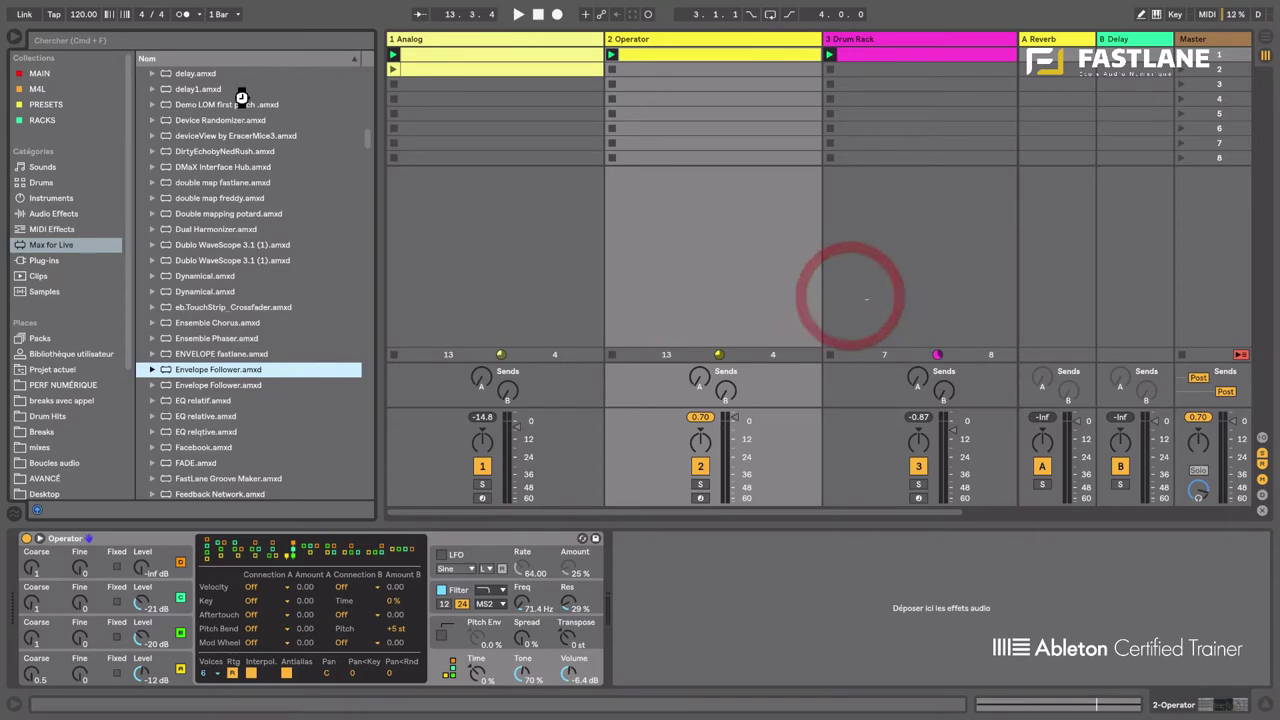
Step: Hide the browser, solo Drum Rack, select its Envelope Follower and start playback
left_click(12, 37)
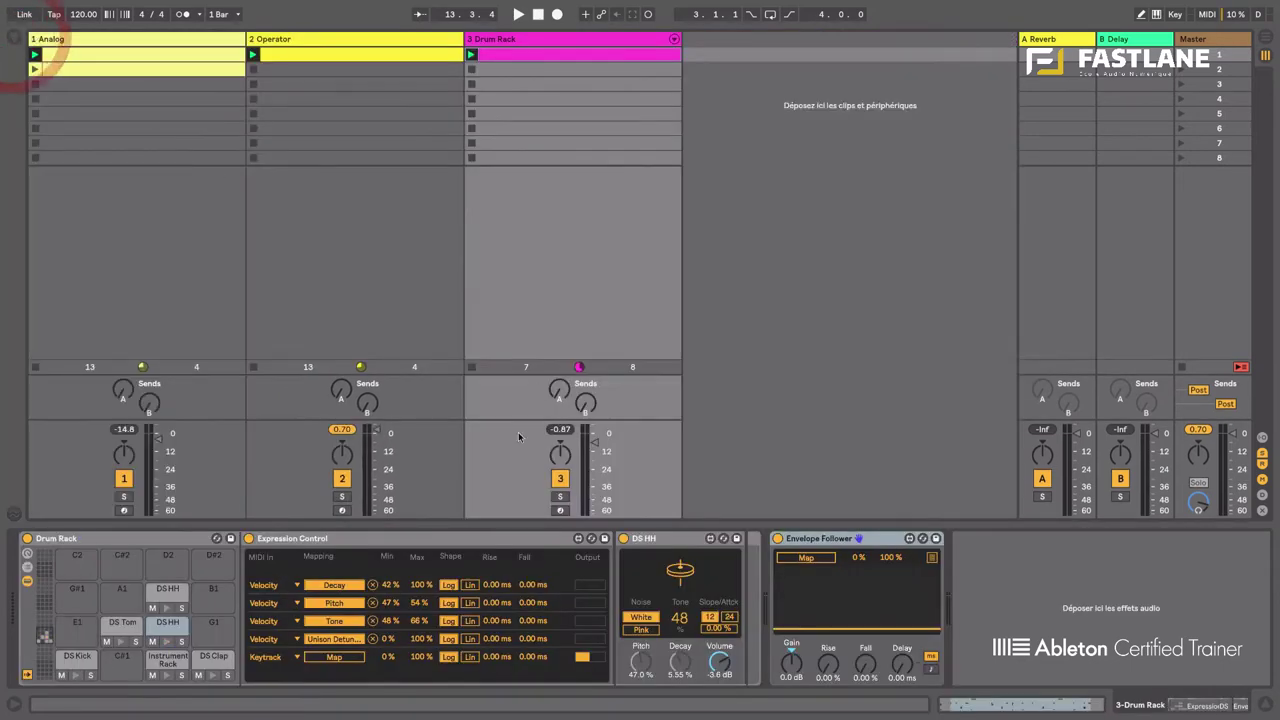
left_click(562, 497)
left_click(835, 538)
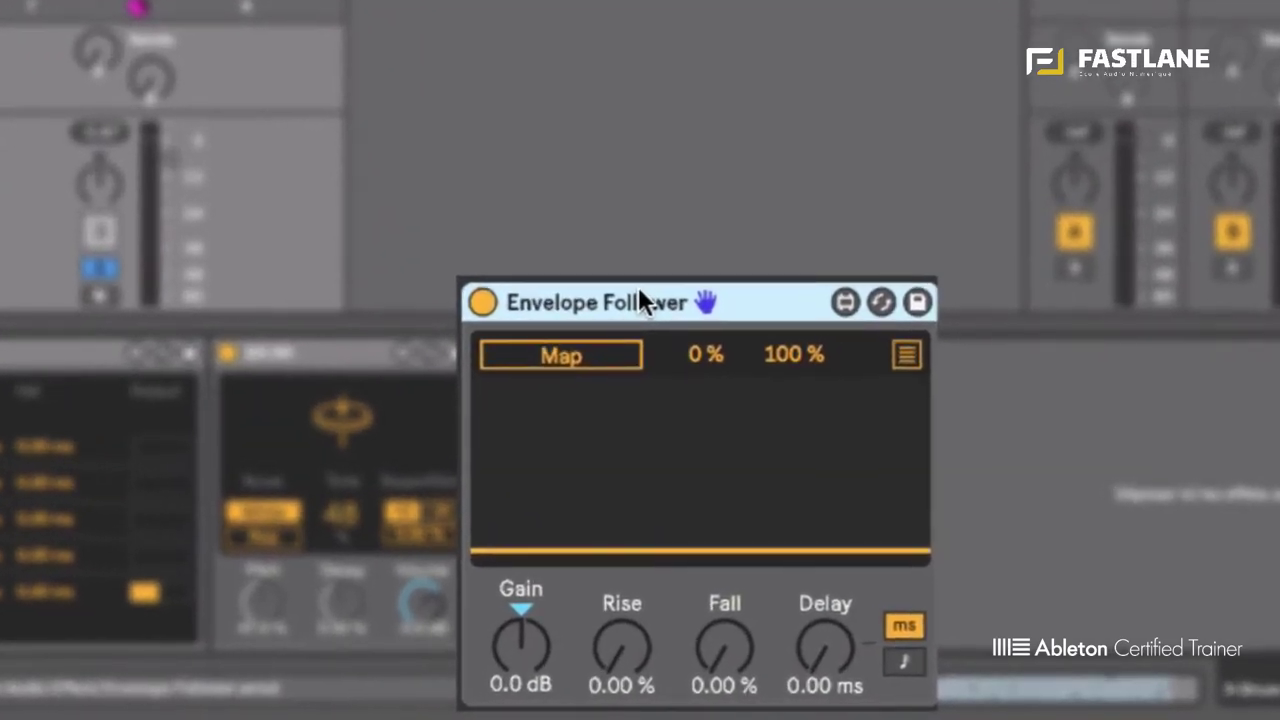
key("space")
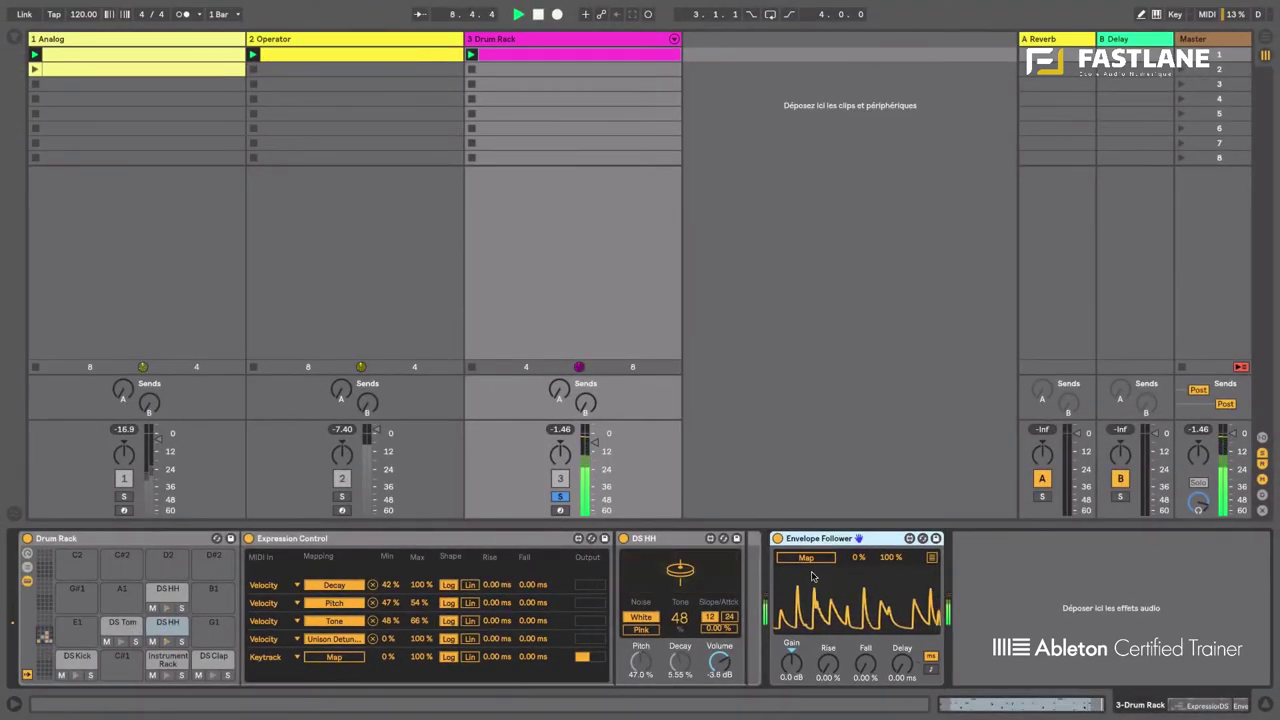
Step: Map the Envelope Follower to Operator's filter frequency
left_click(806, 557)
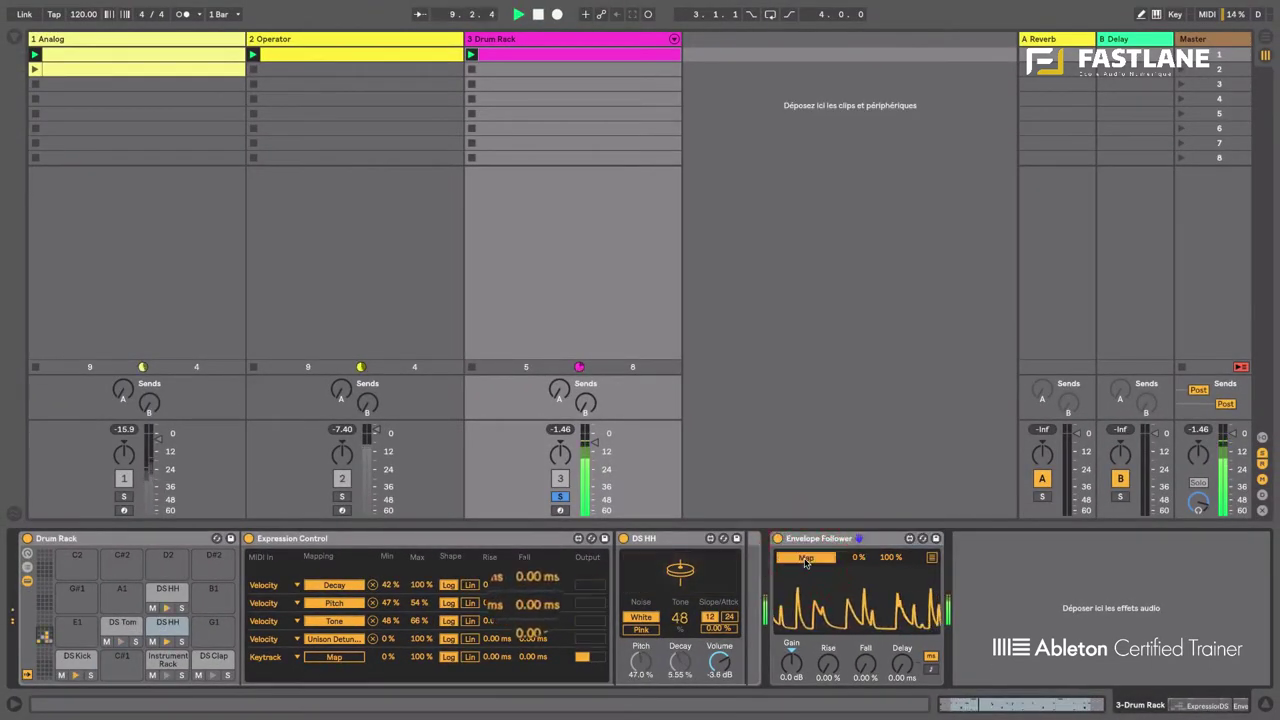
left_click(363, 39)
left_click_drag(500, 605, 500, 640)
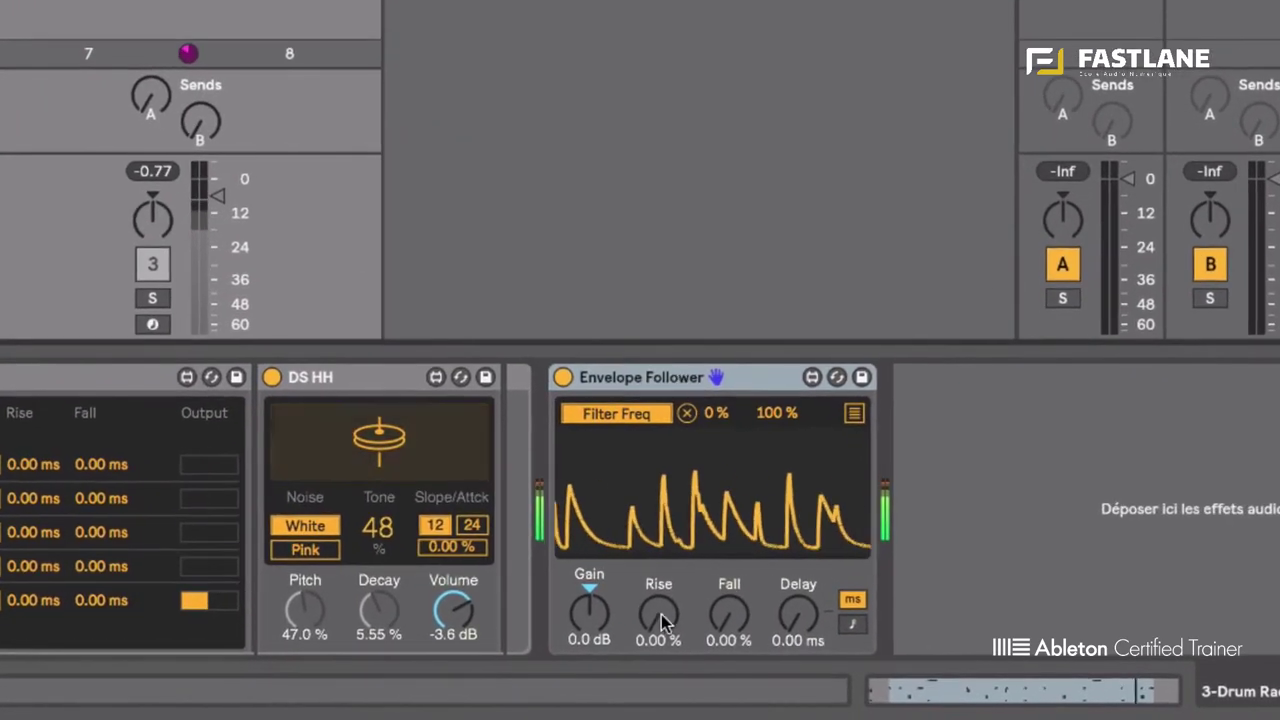
Step: Set the follower's Rise to 12.6 %, Fall to 33.1 %, Gain to 3.9 dB, and solo Drum Rack
left_click_drag(662, 620, 656, 598)
left_click_drag(733, 622, 720, 558)
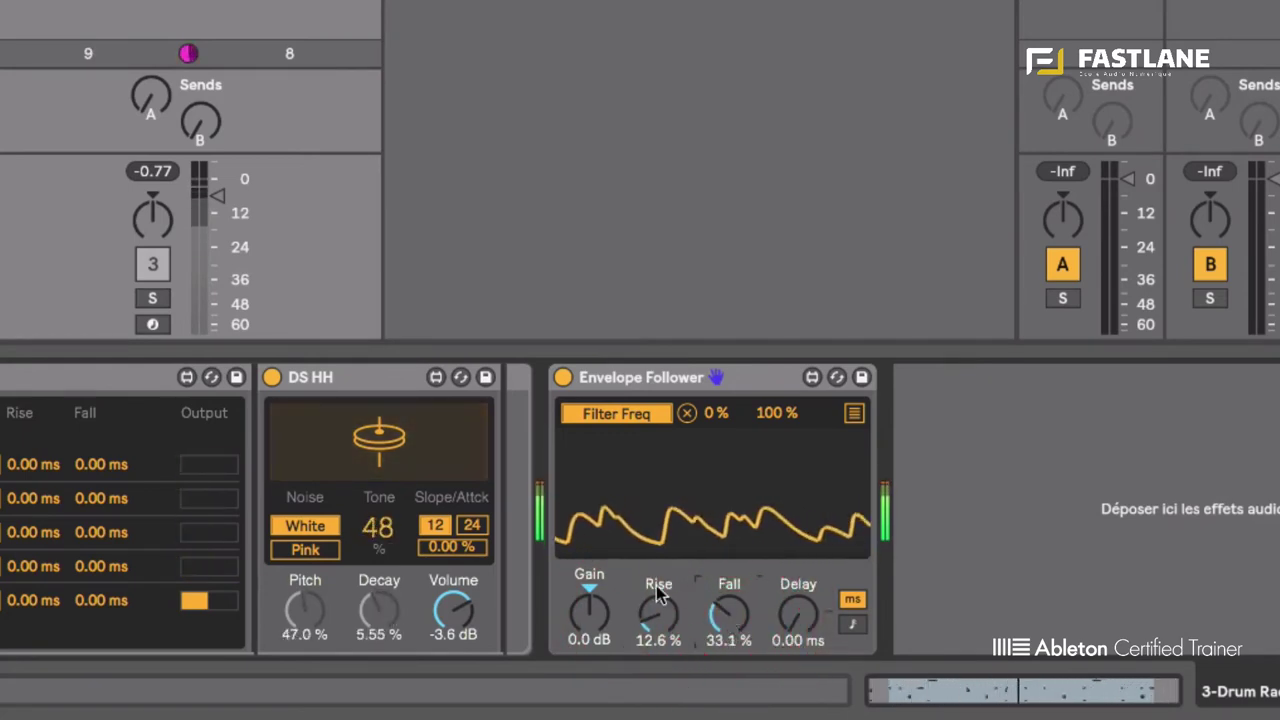
left_click_drag(580, 607, 580, 578)
left_click_drag(575, 623, 575, 663)
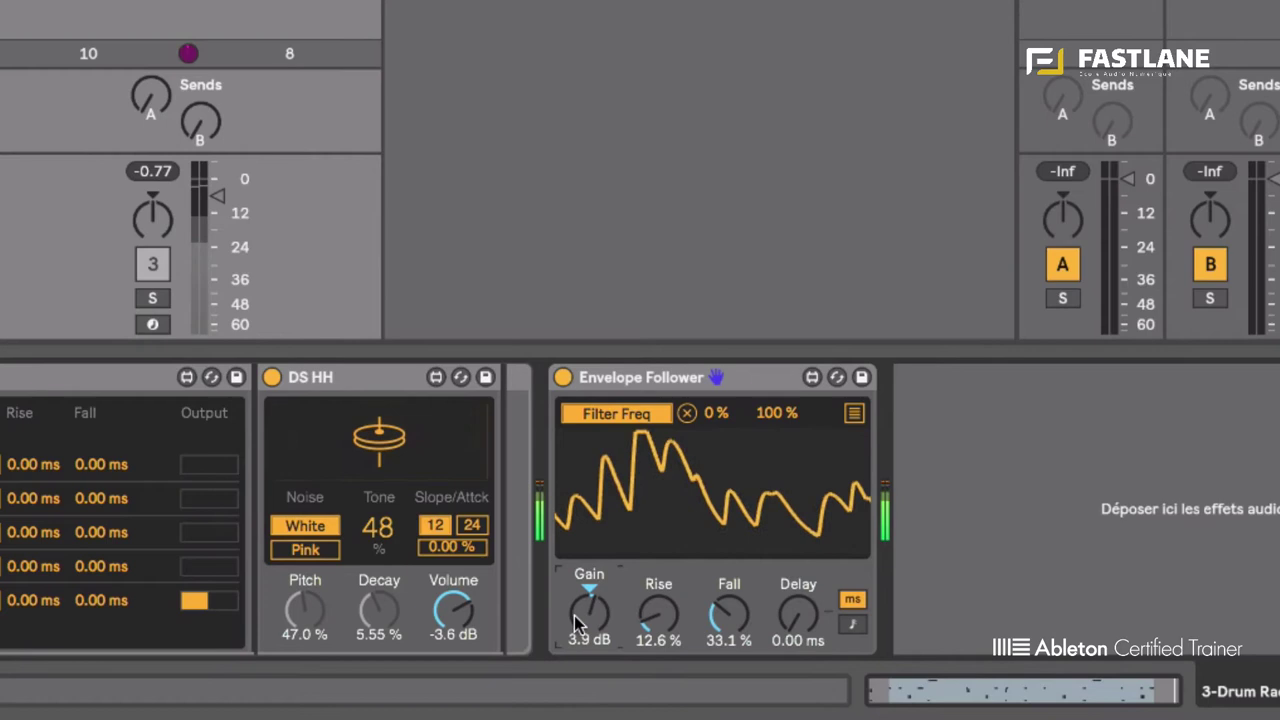
left_click(154, 299)
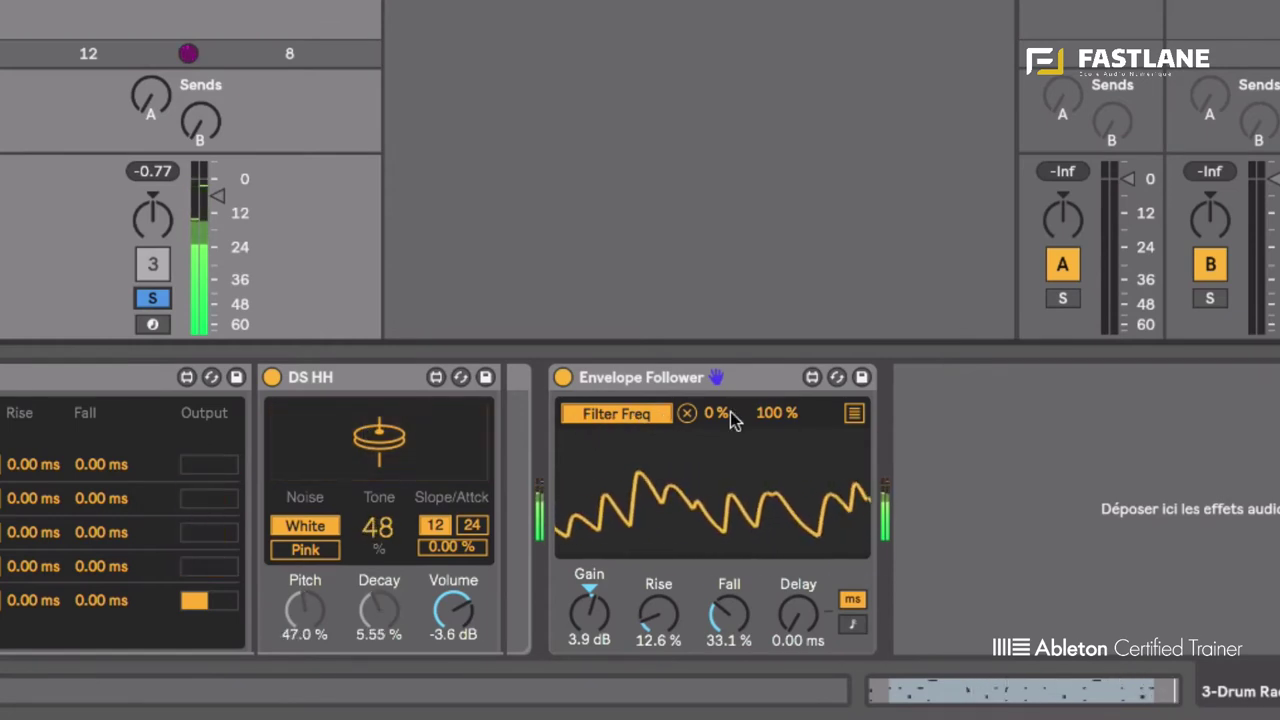
Step: Add a second mapping to the Operator track's volume and lower the filter mapping's maximum to 82 %
left_click(855, 414)
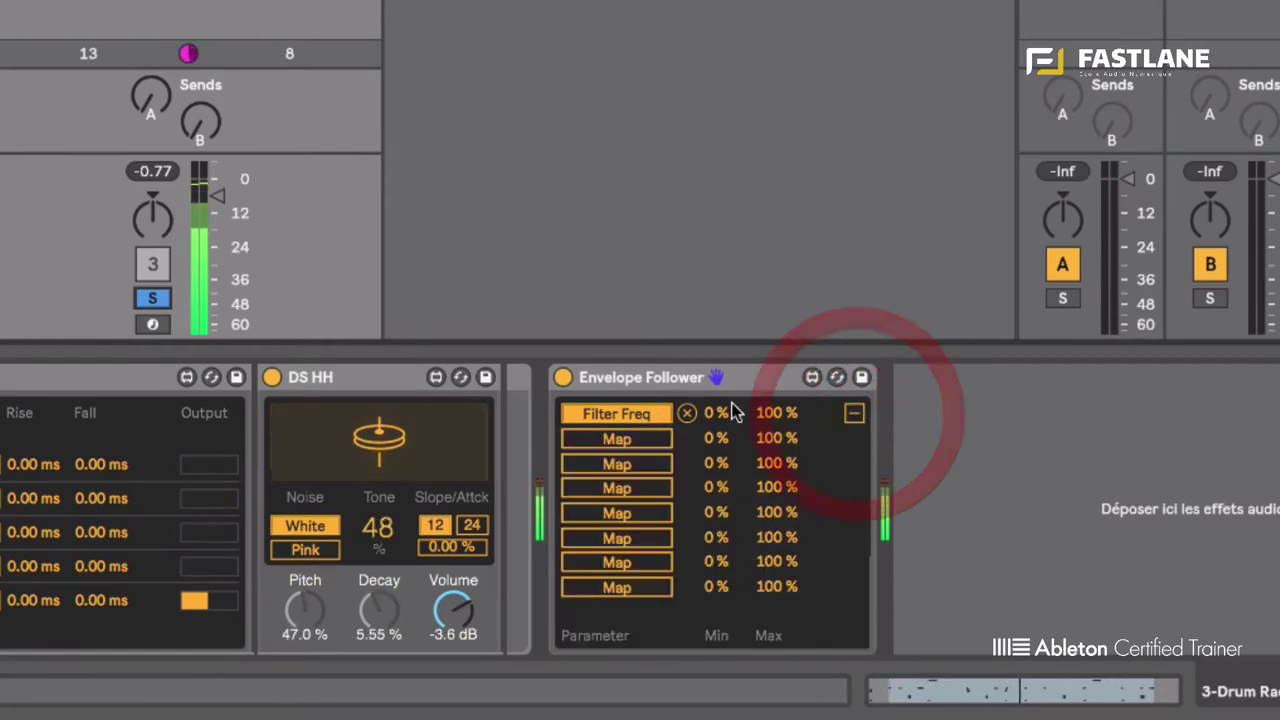
left_click(617, 438)
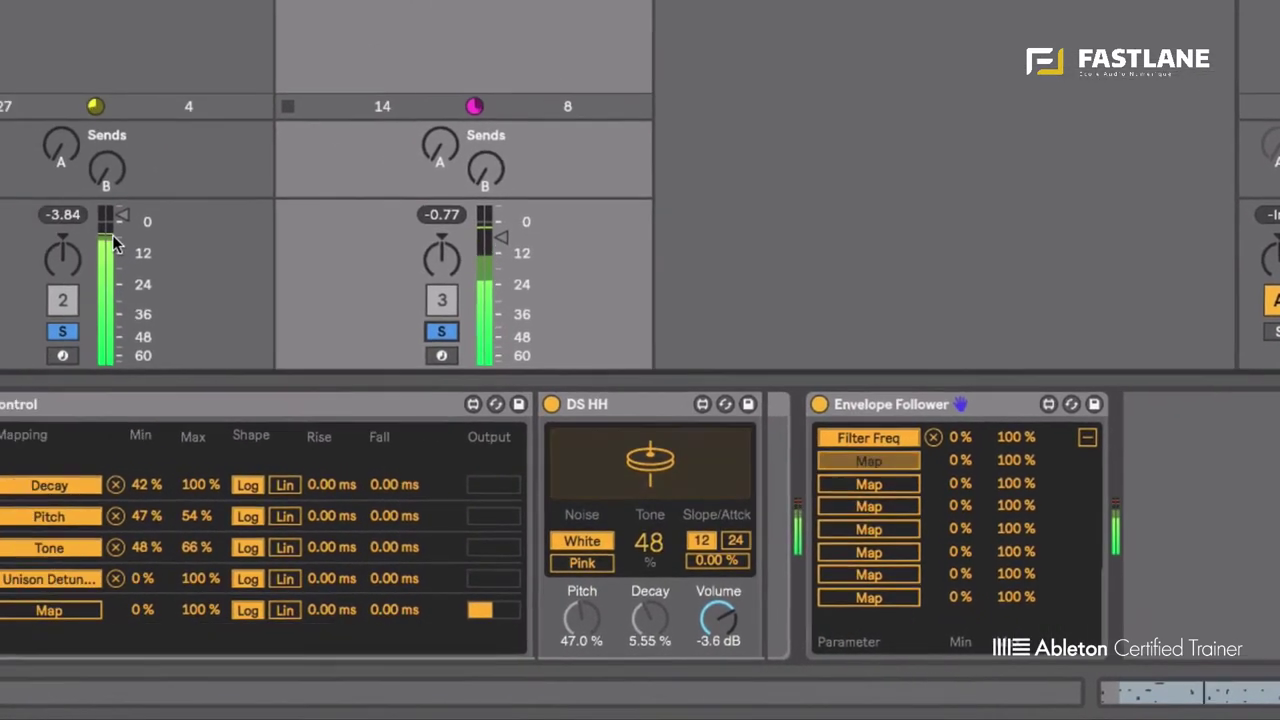
left_click(115, 245)
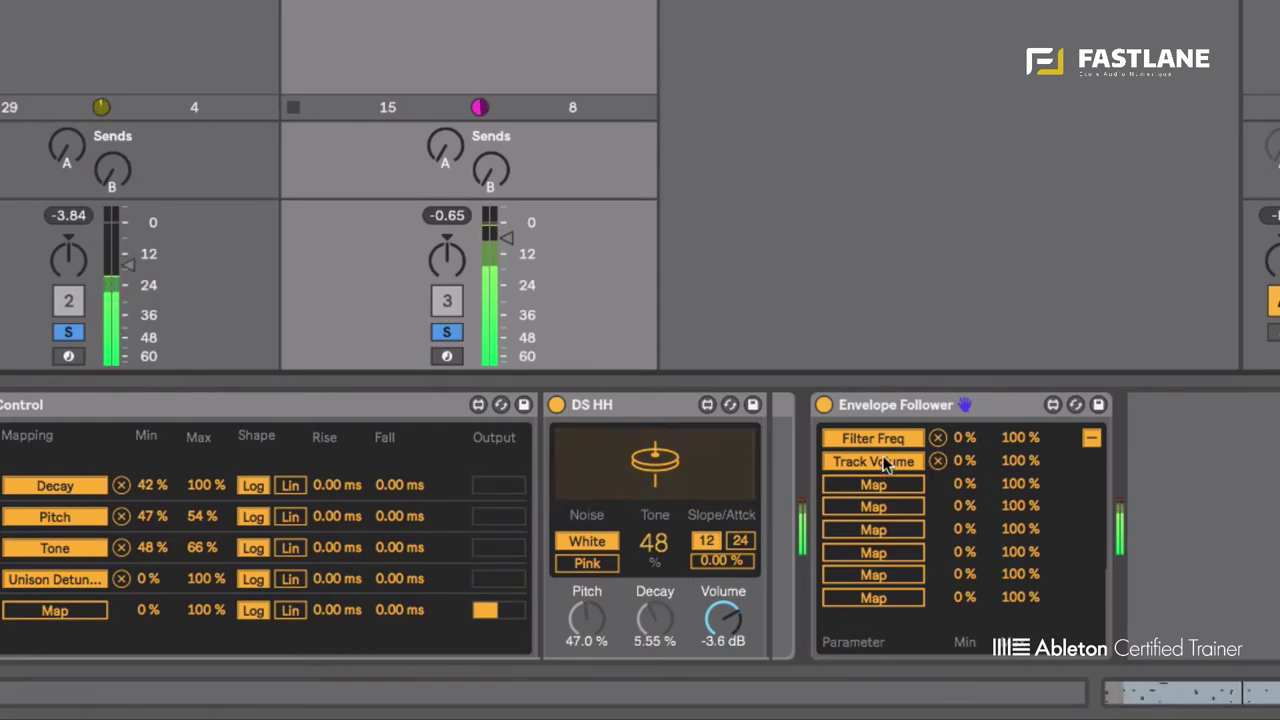
left_click_drag(1006, 442, 1012, 436)
Step: Set the follower's gain to 6.0 dB, cap Track Volume at 79 %, and clear both solos
left_click(1091, 437)
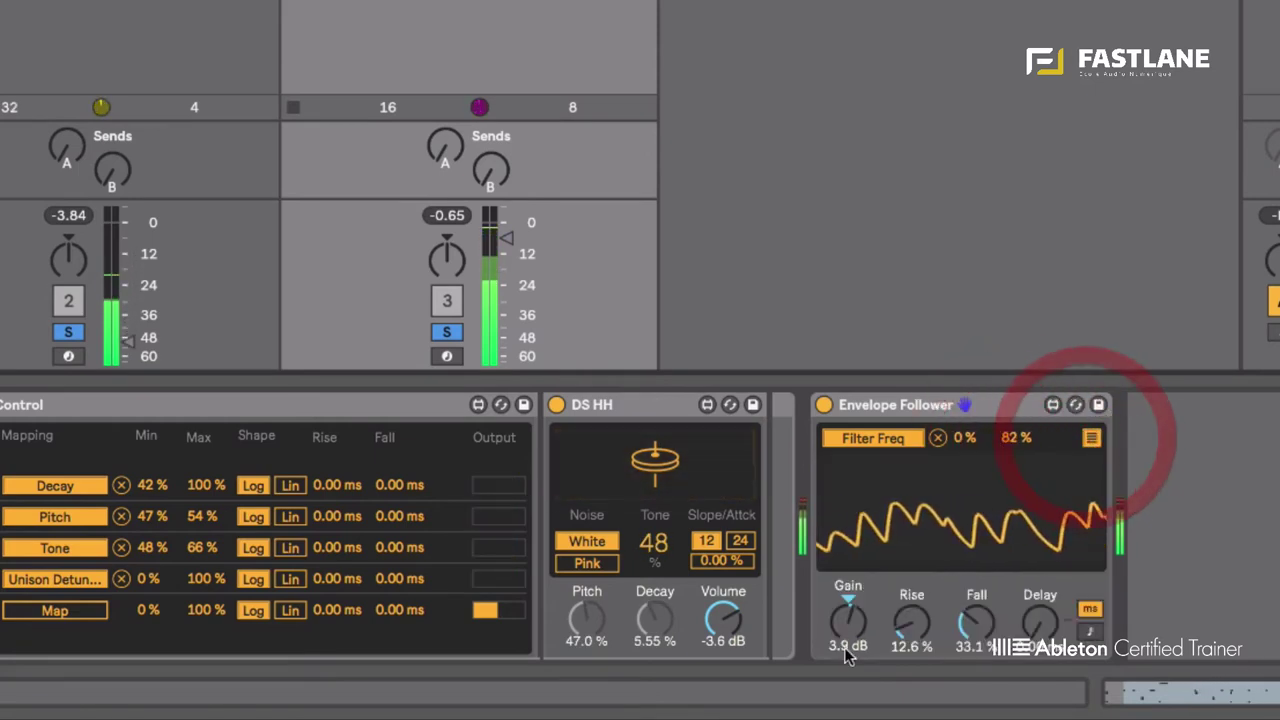
left_click(847, 621)
left_click_drag(847, 621, 958, 625)
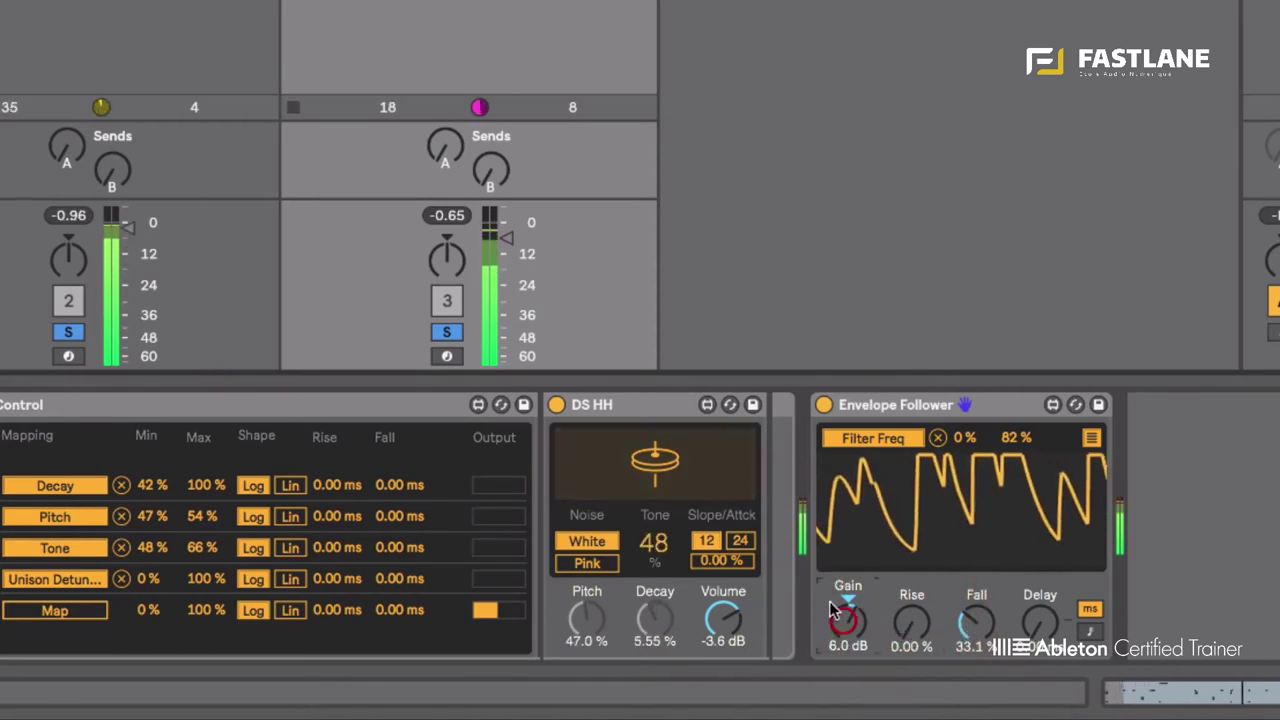
left_click_drag(848, 621, 848, 640)
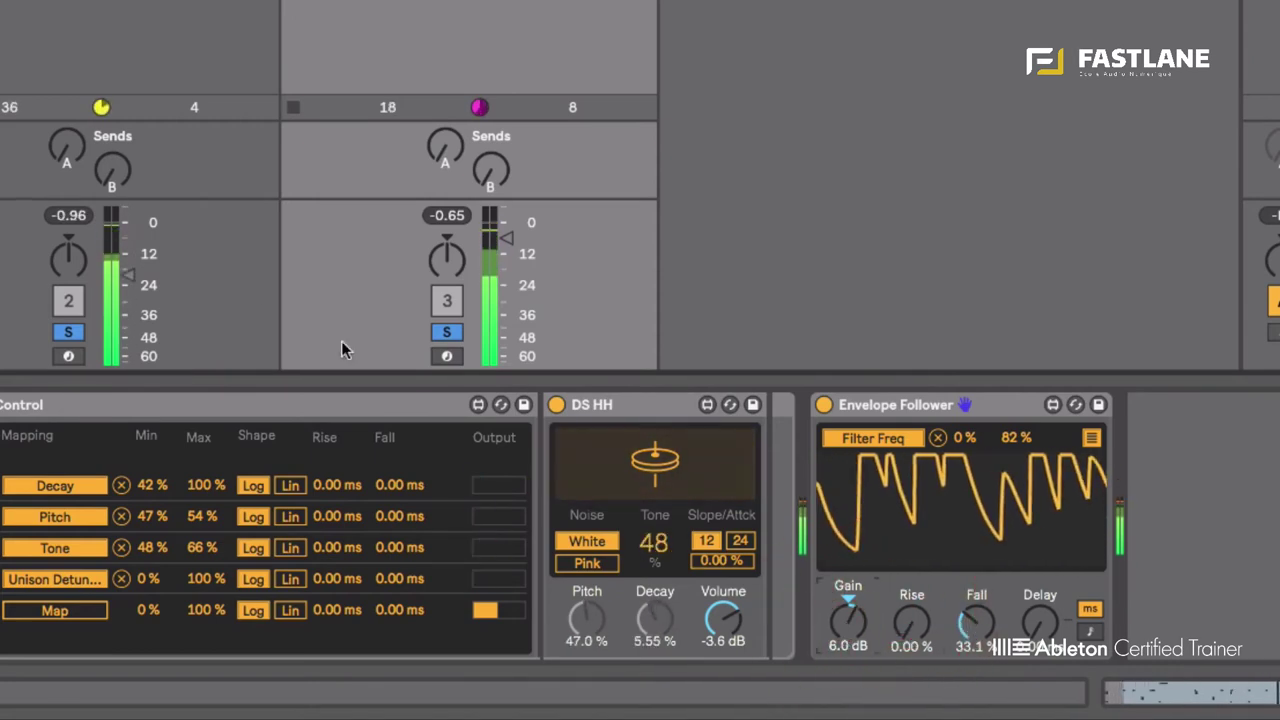
left_click(1090, 438)
left_click_drag(1020, 461, 1012, 489)
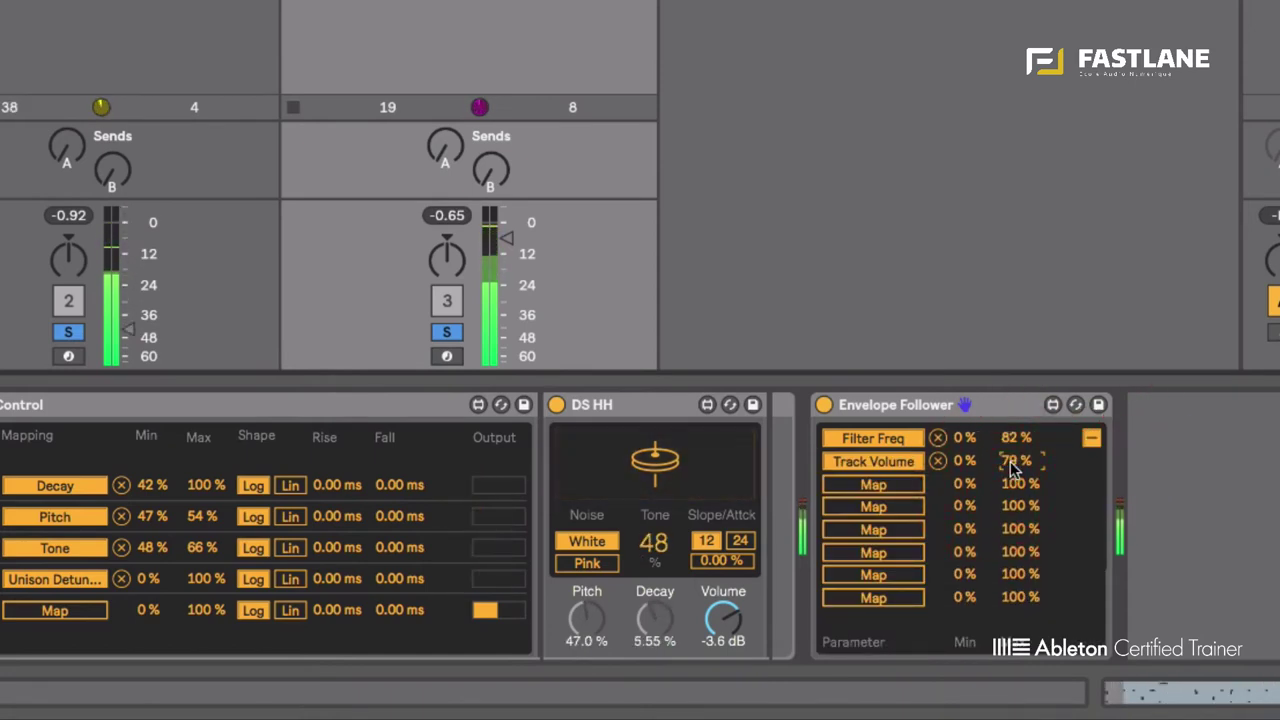
left_click(447, 333)
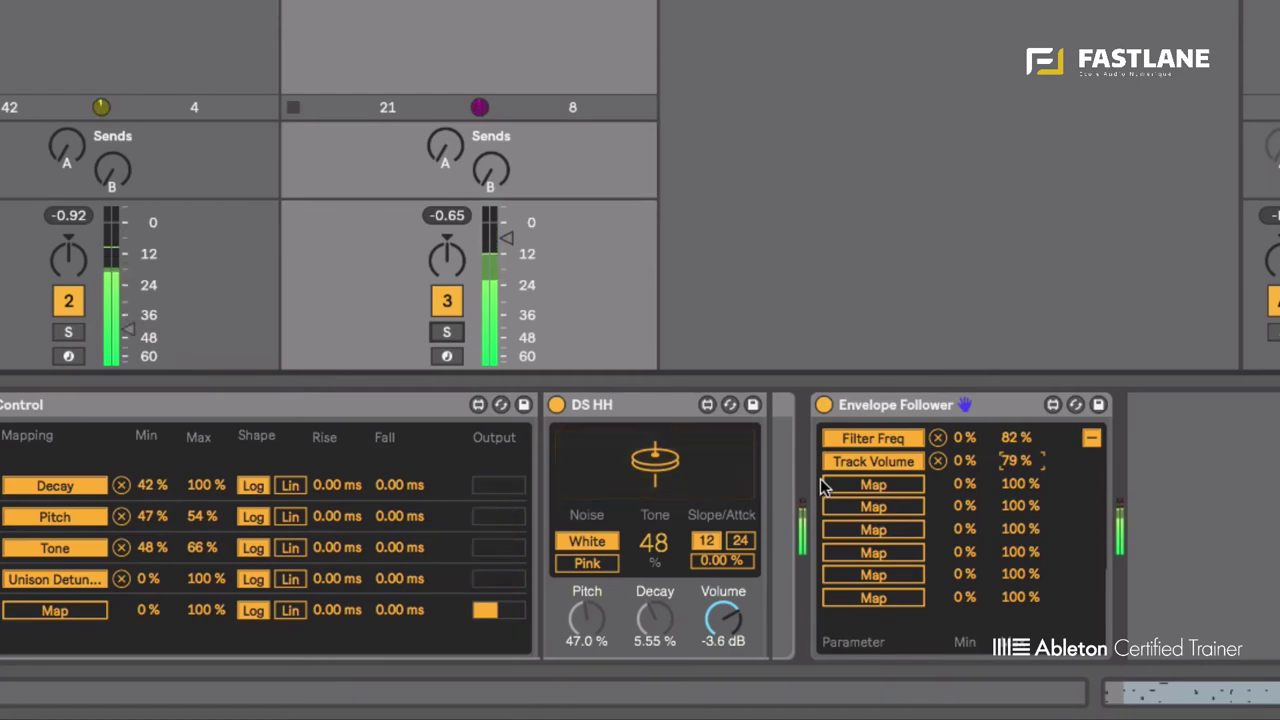
Step: Remove the Track Volume and Filter Freq mappings and reopen the browser
left_click(937, 461)
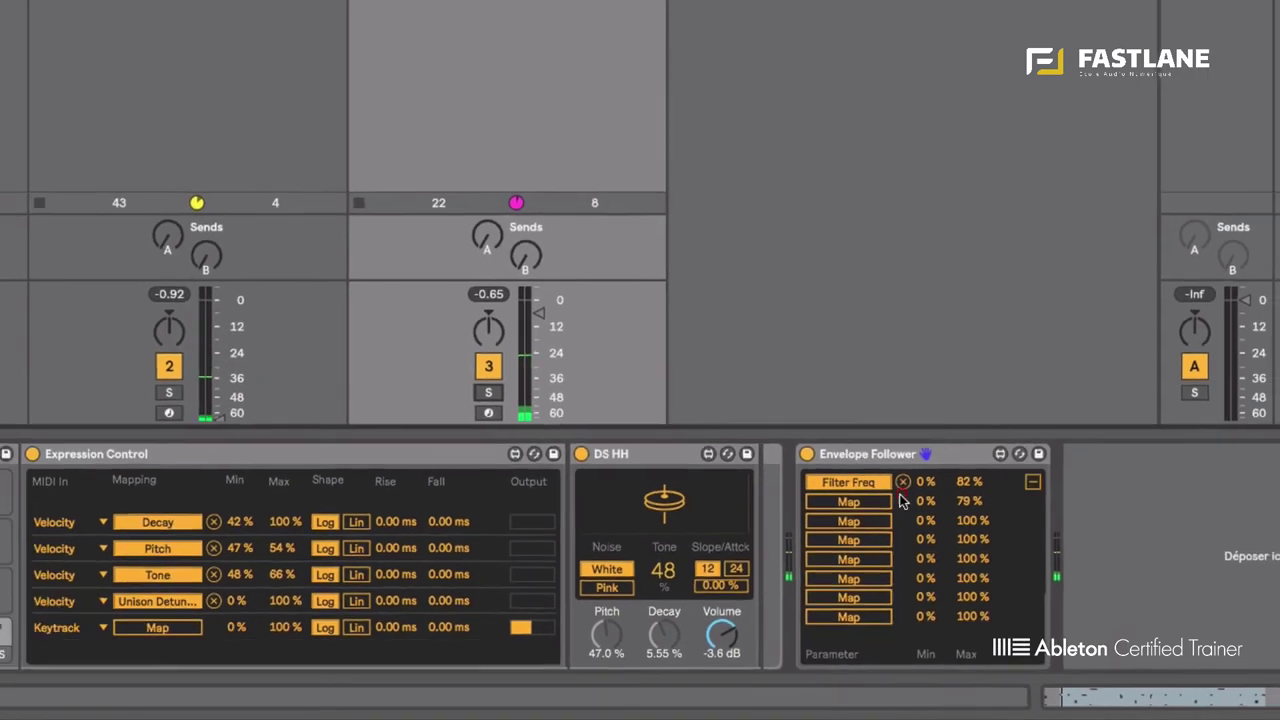
left_click(902, 481)
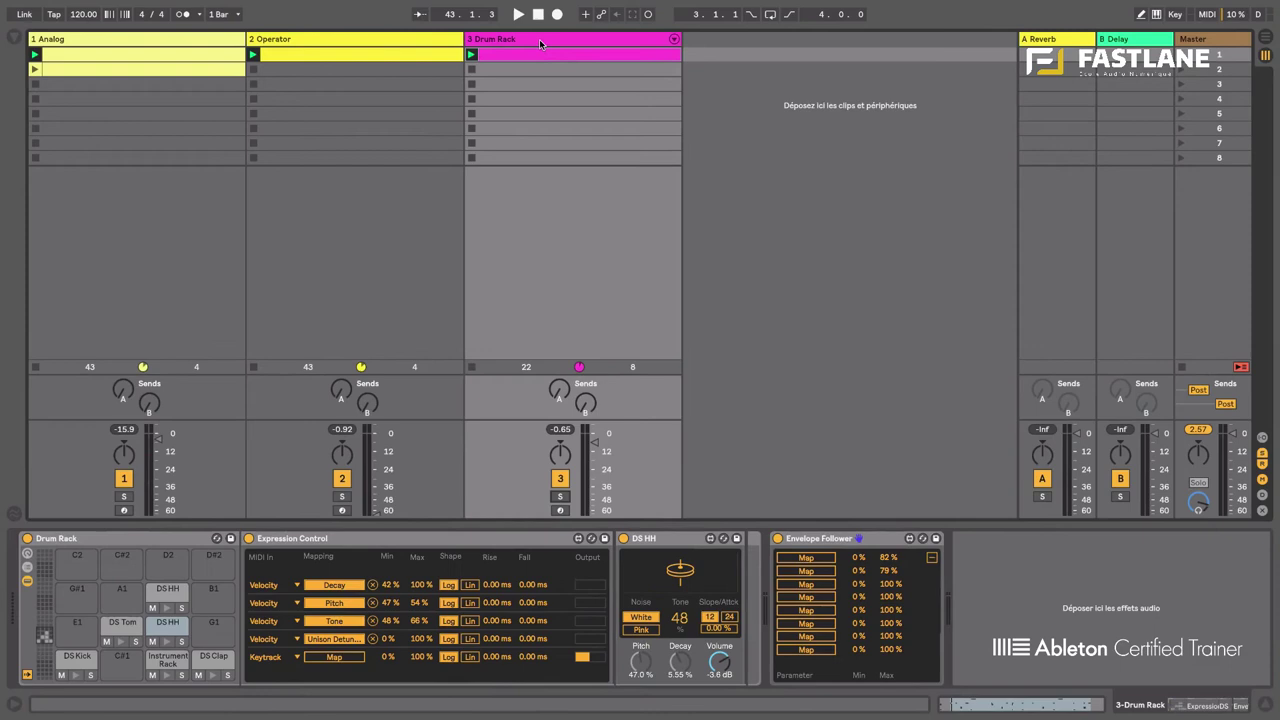
left_click(540, 43)
left_click(540, 43)
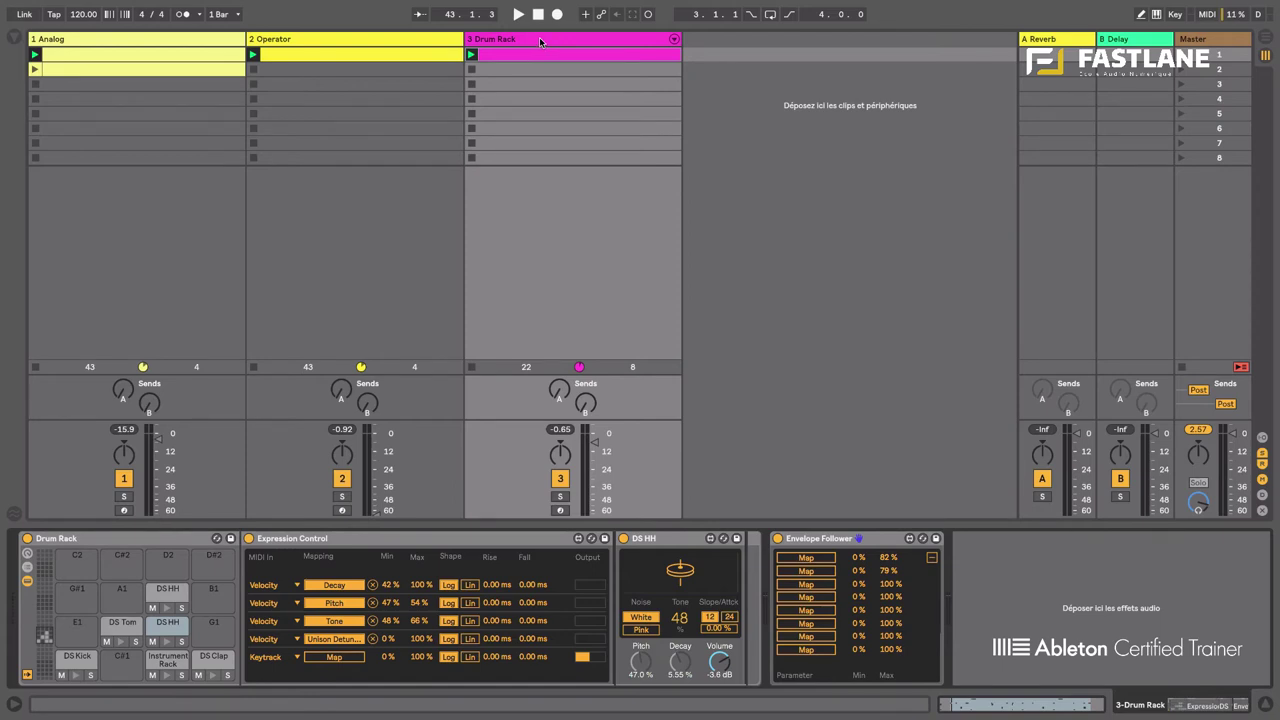
left_click(14, 37)
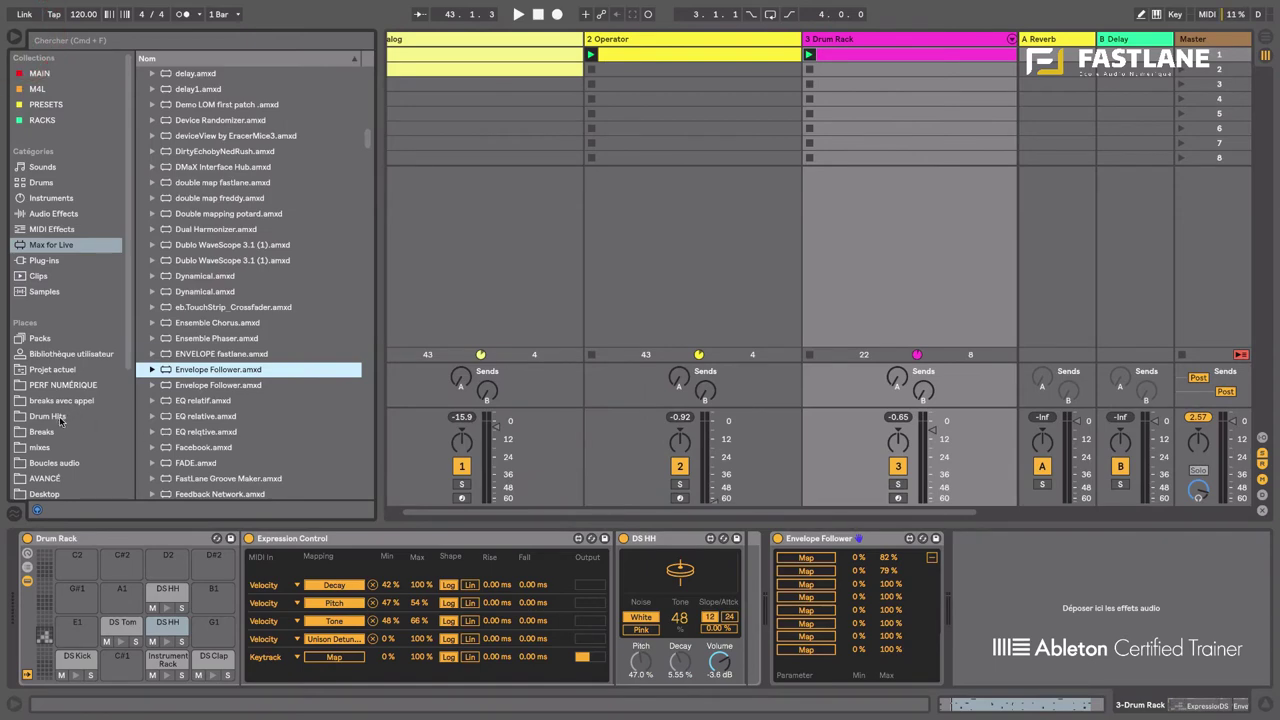
Step: Drag breaks_scratch_125_orkscratch.wav from the audio loops into a new track, solo it and launch its clip
left_click(57, 462)
left_click_drag(208, 214, 990, 85)
left_click(14, 37)
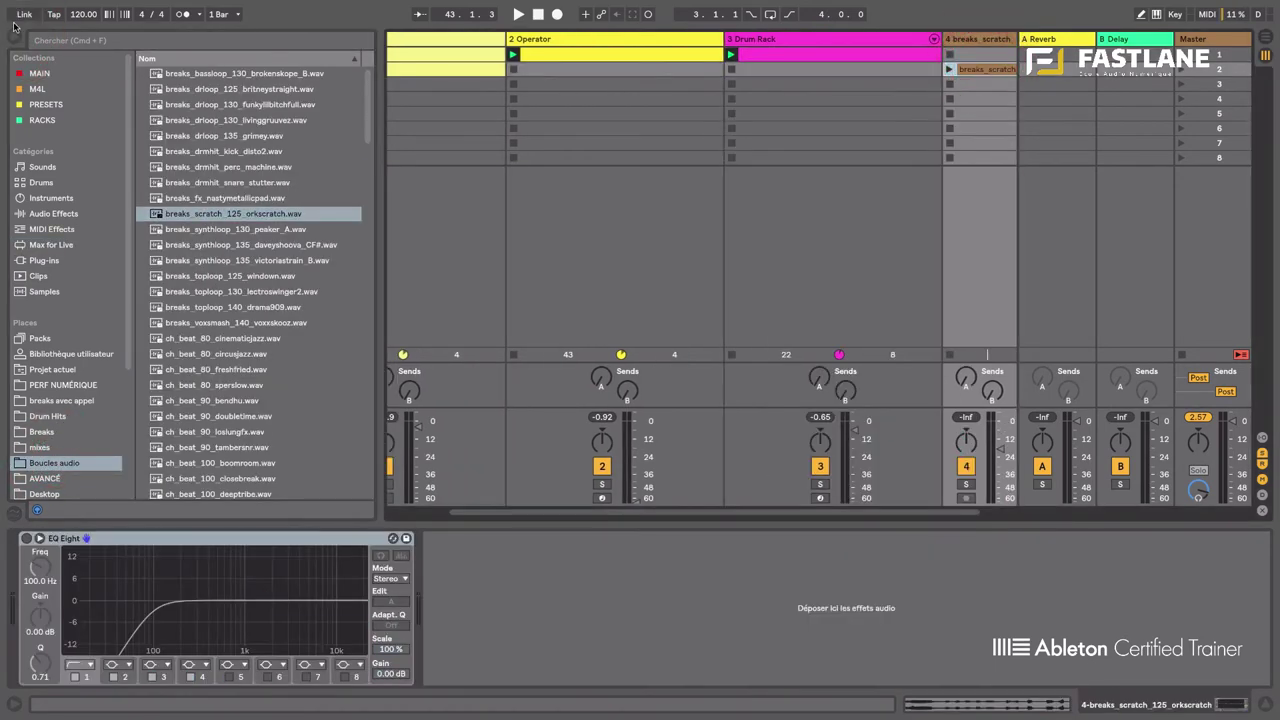
left_click(706, 496)
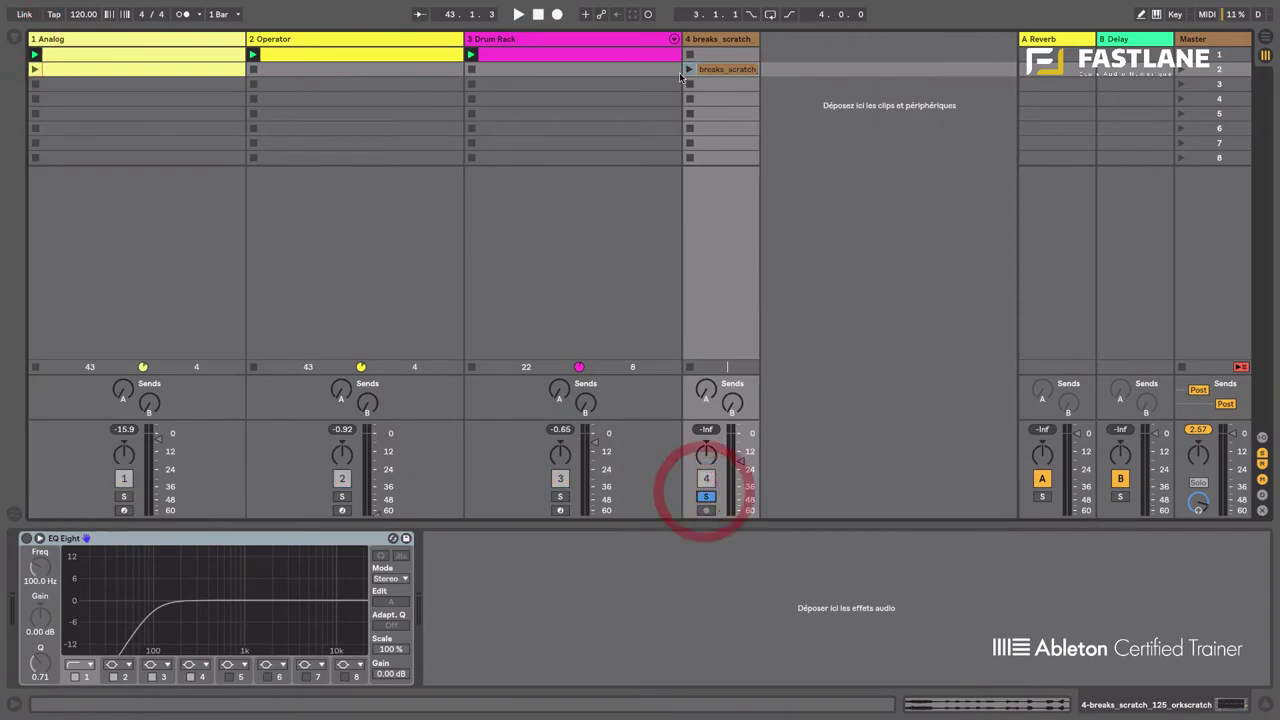
left_click(689, 69)
left_click_drag(700, 69, 714, 55)
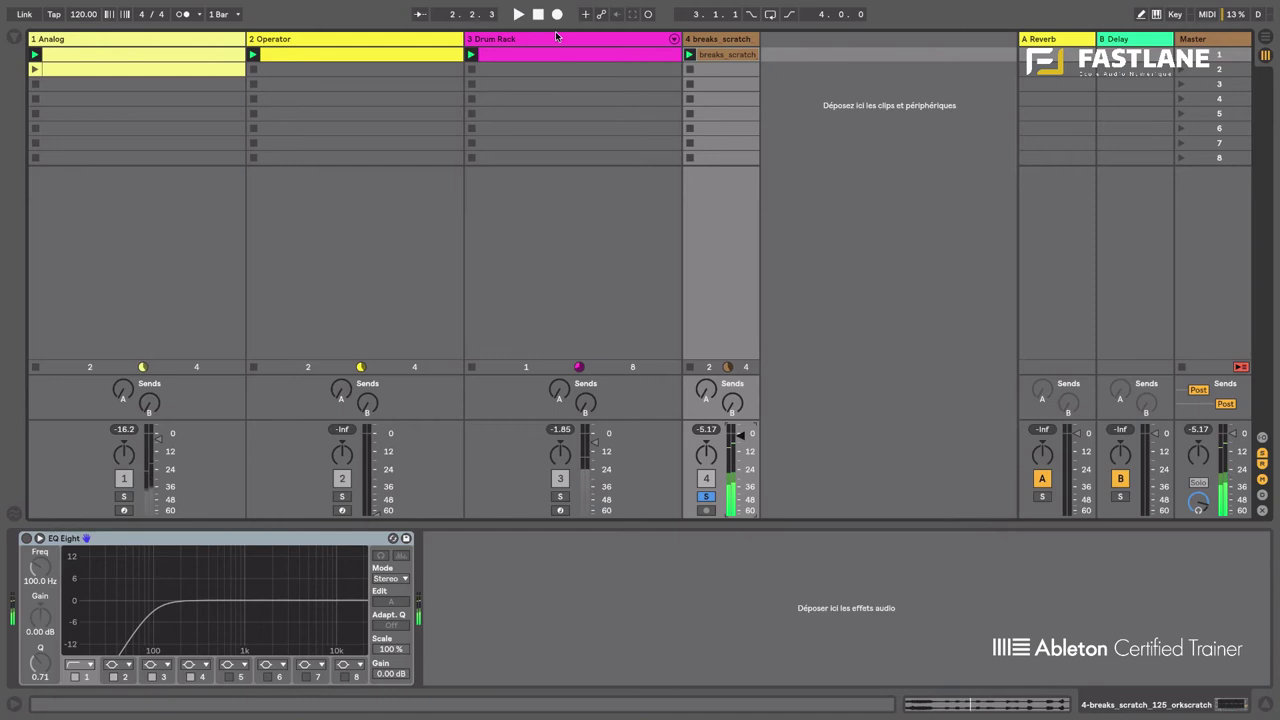
Step: On the breaks_scratch track, switch the Envelope Follower to envelope view and set Fall to 0 %
left_click(563, 56)
left_click(740, 485)
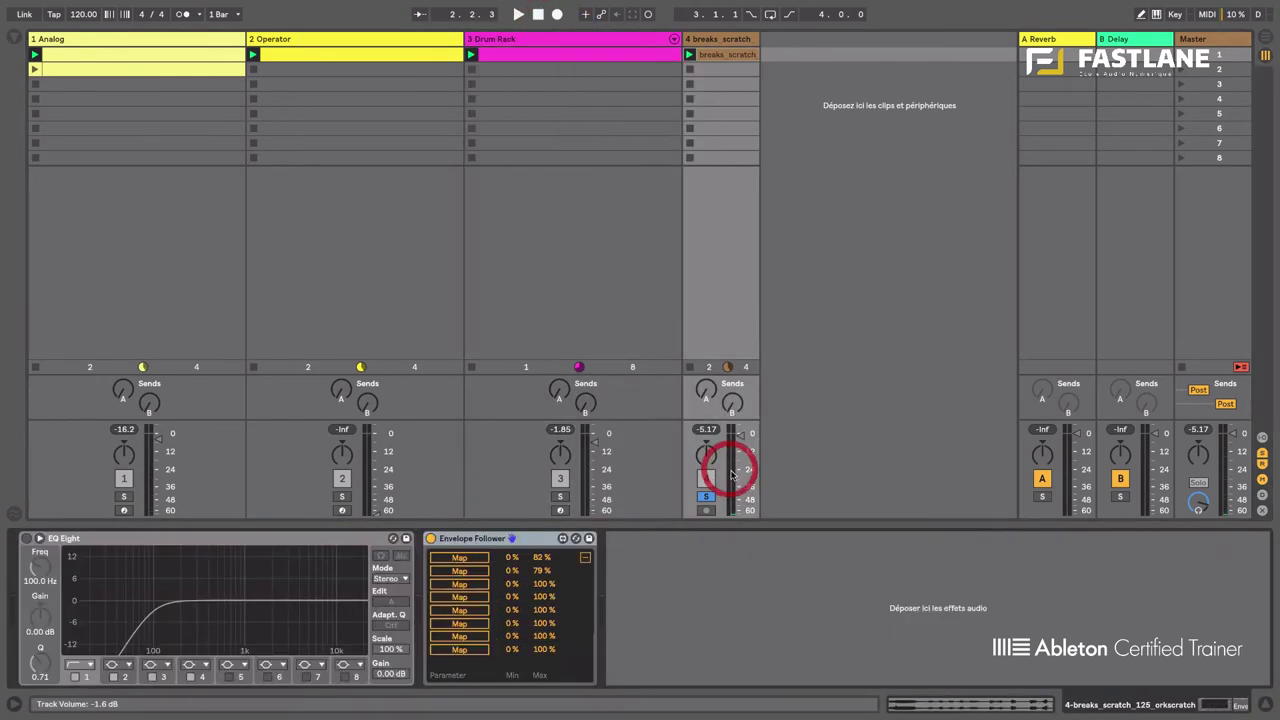
left_click(585, 557)
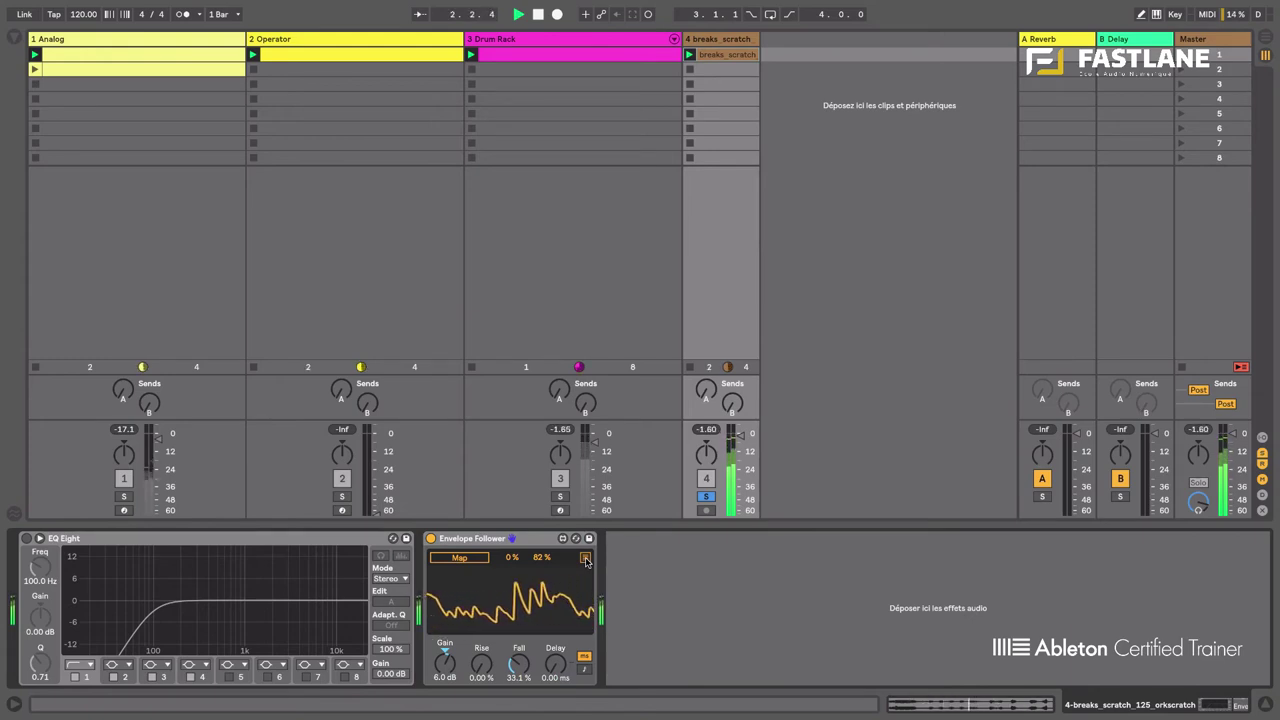
left_click_drag(519, 664, 519, 700)
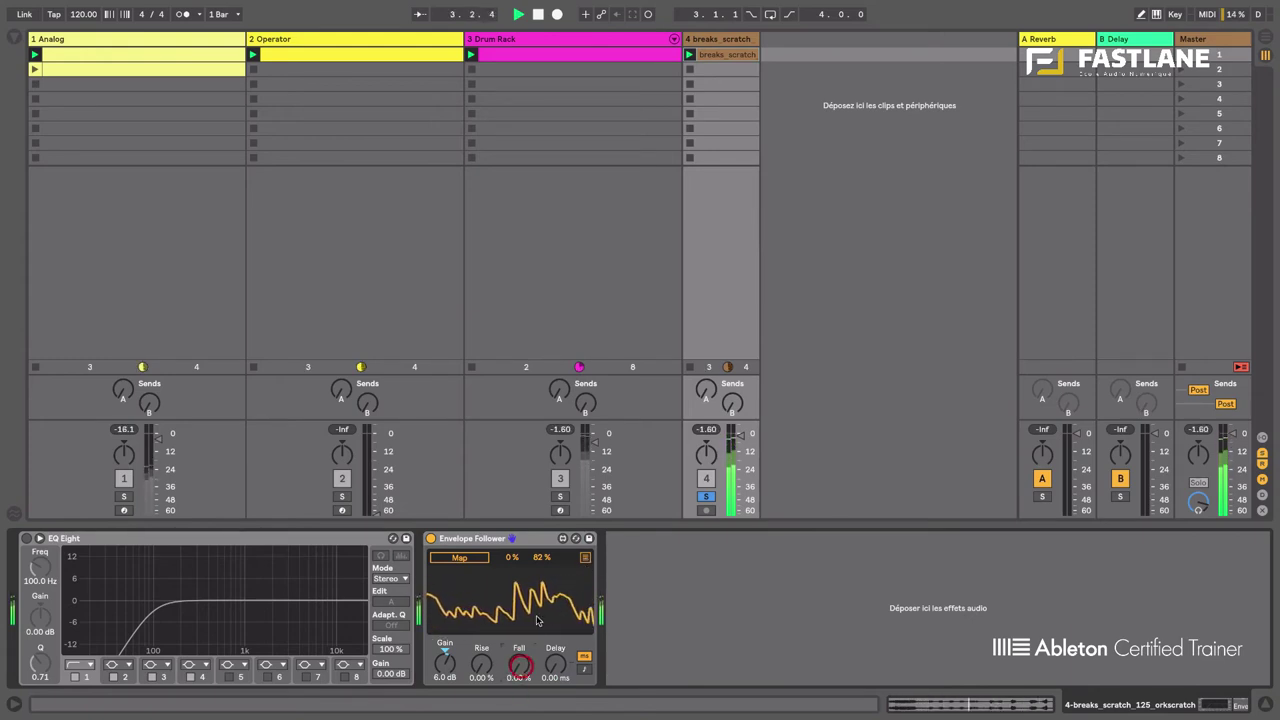
Step: Open the breaks_scratch clip's waveform, then return to the device chain
left_click(719, 54)
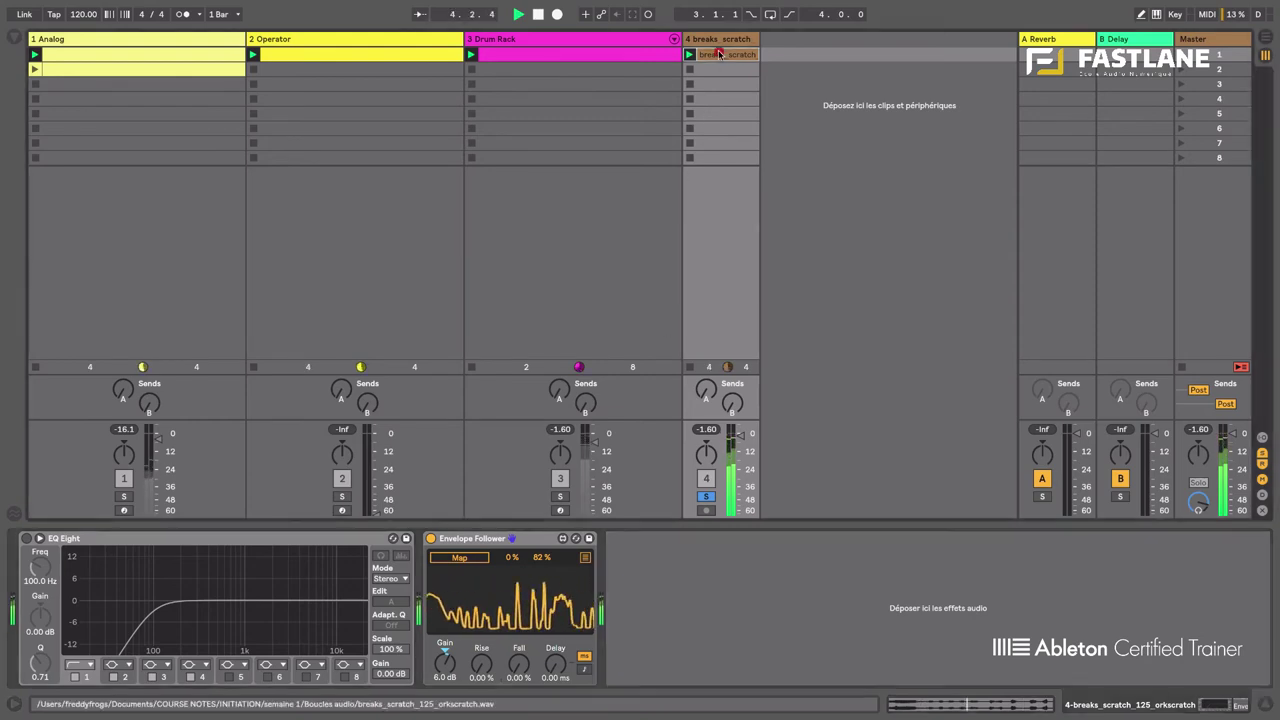
double_click(719, 54)
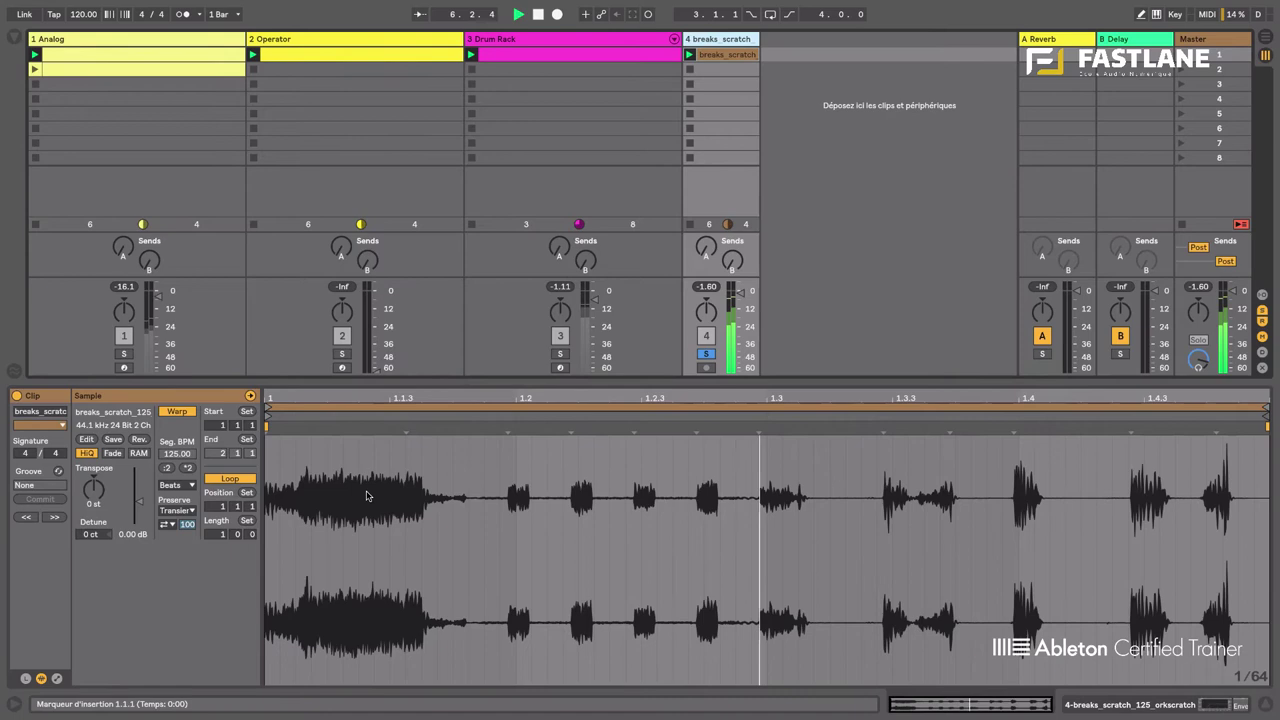
key("shift+Tab")
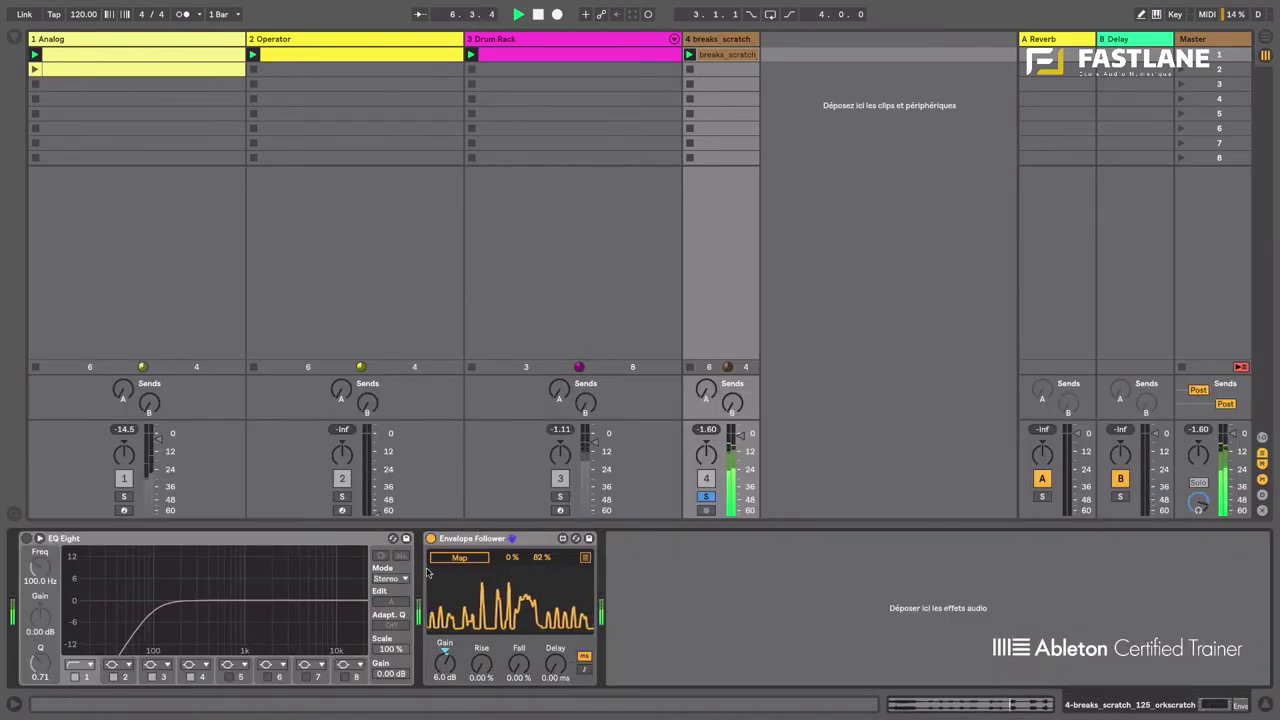
Step: Raise Operator's filter frequency to 48 Hz, bring its track fader to -12 dB and solo it
left_click(335, 38)
left_click_drag(516, 602, 517, 605)
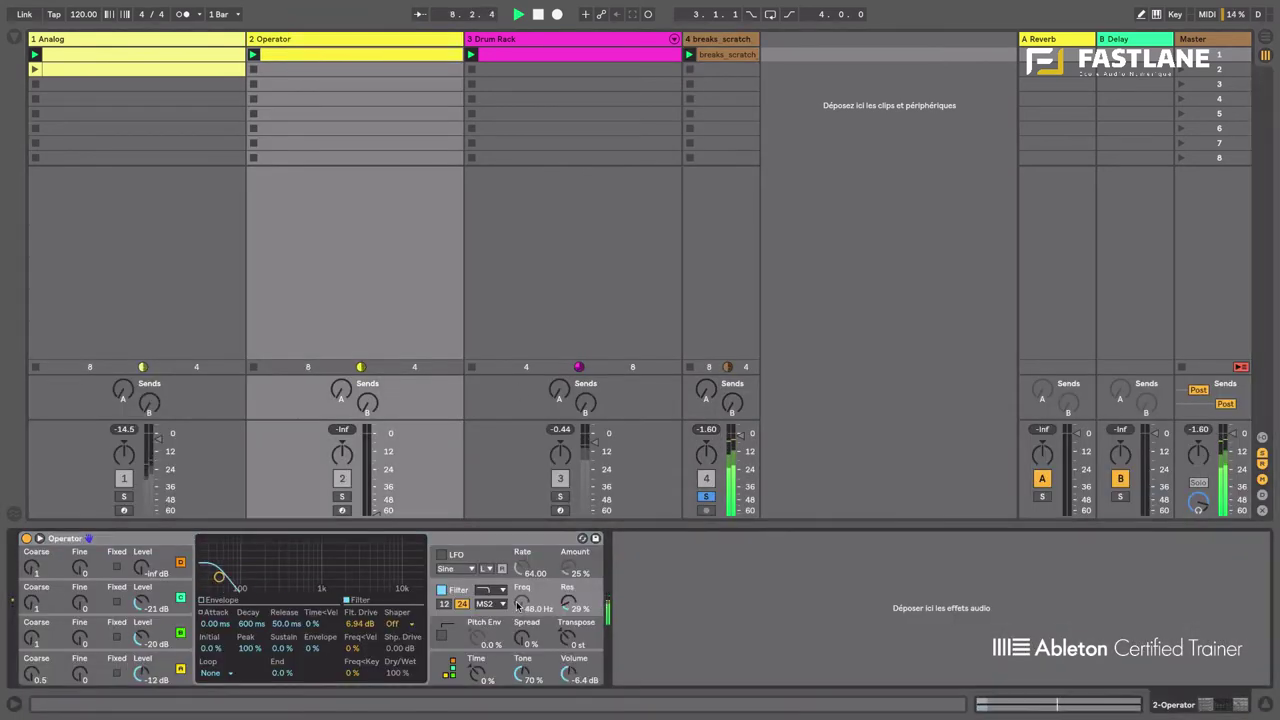
left_click_drag(367, 500, 376, 445)
left_click(341, 496)
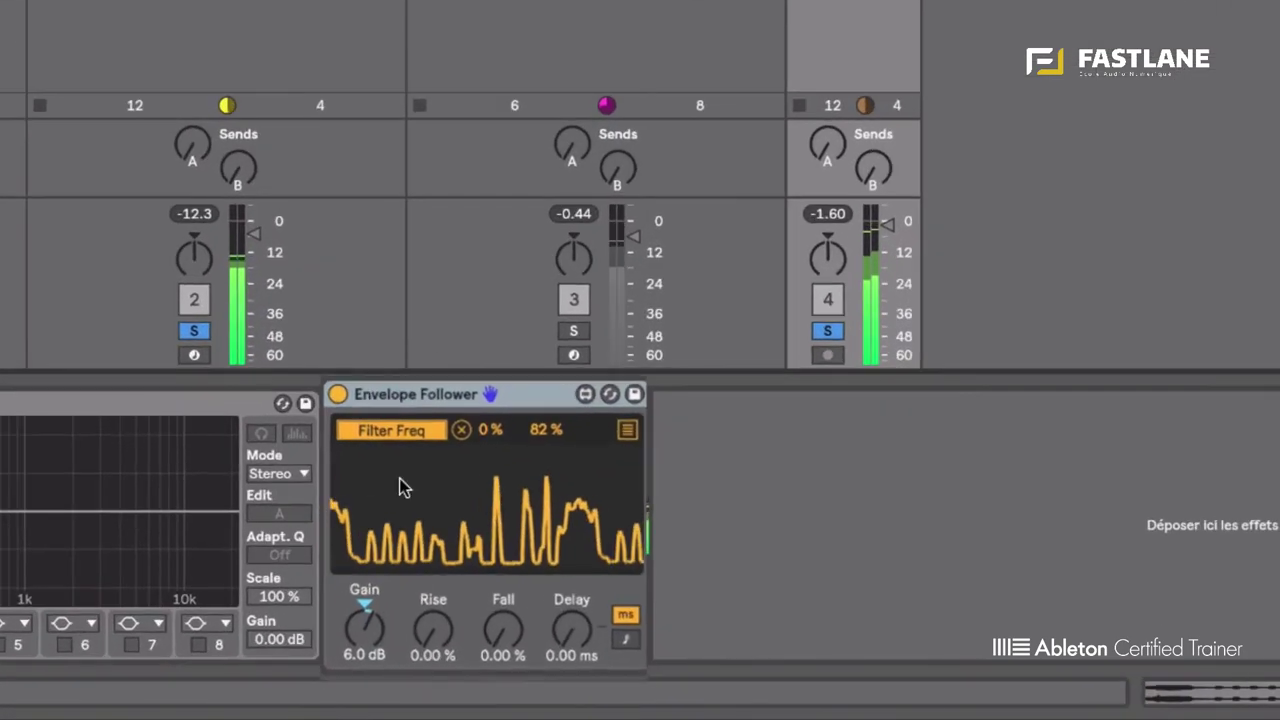
Step: Set Envelope Follower gain to 11 dB with fall at 0 %, clear both solos and mute breaks
left_click_drag(343, 624, 343, 588)
left_click_drag(316, 640, 323, 646)
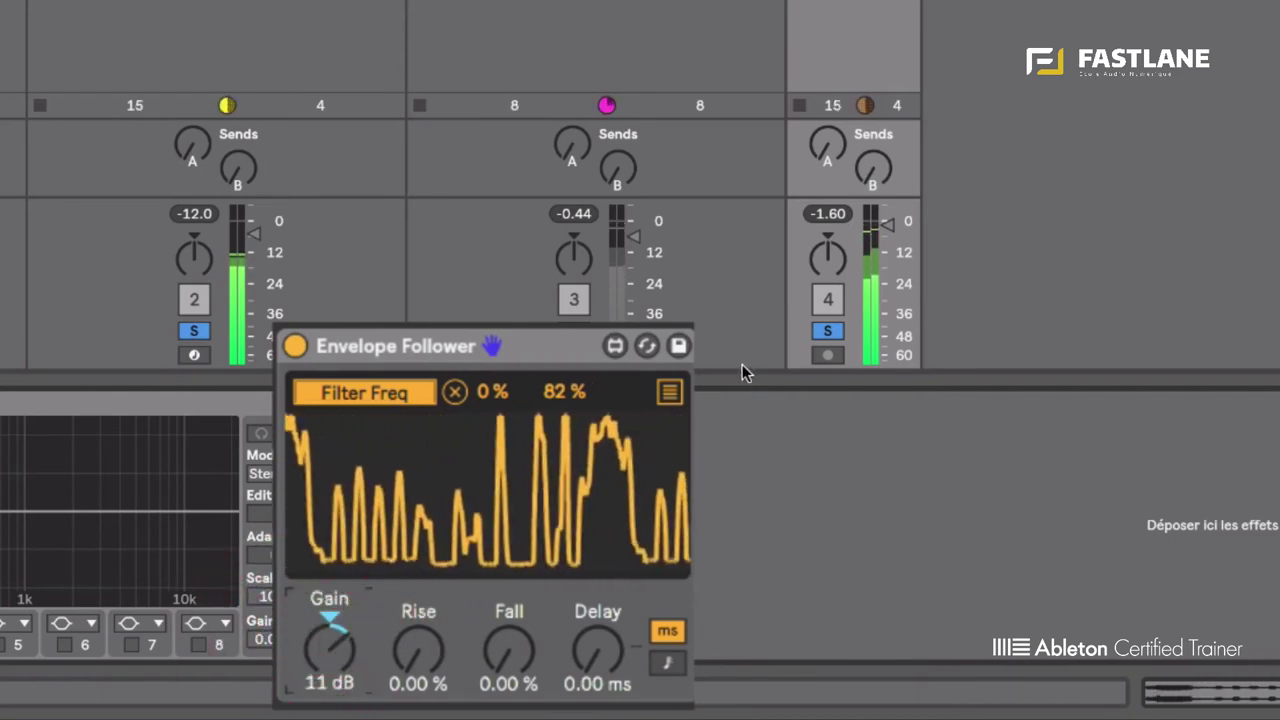
left_click(828, 333)
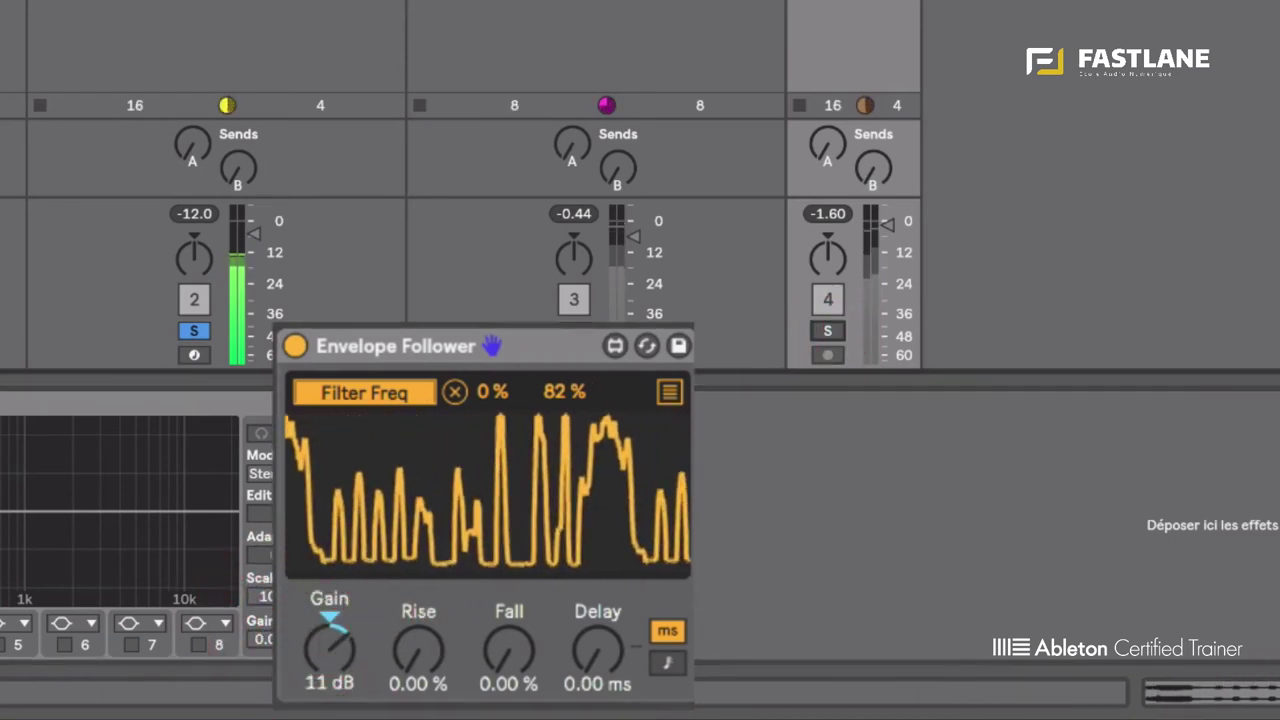
left_click_drag(529, 648, 414, 674)
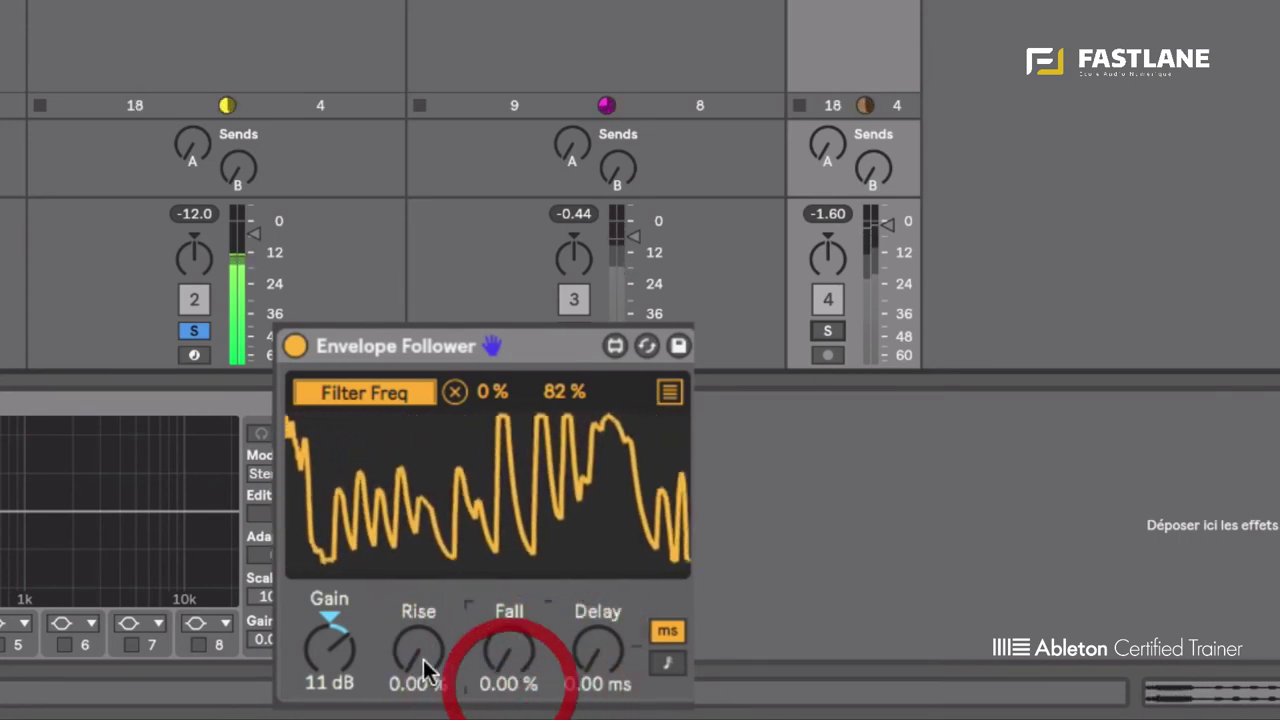
left_click(405, 648)
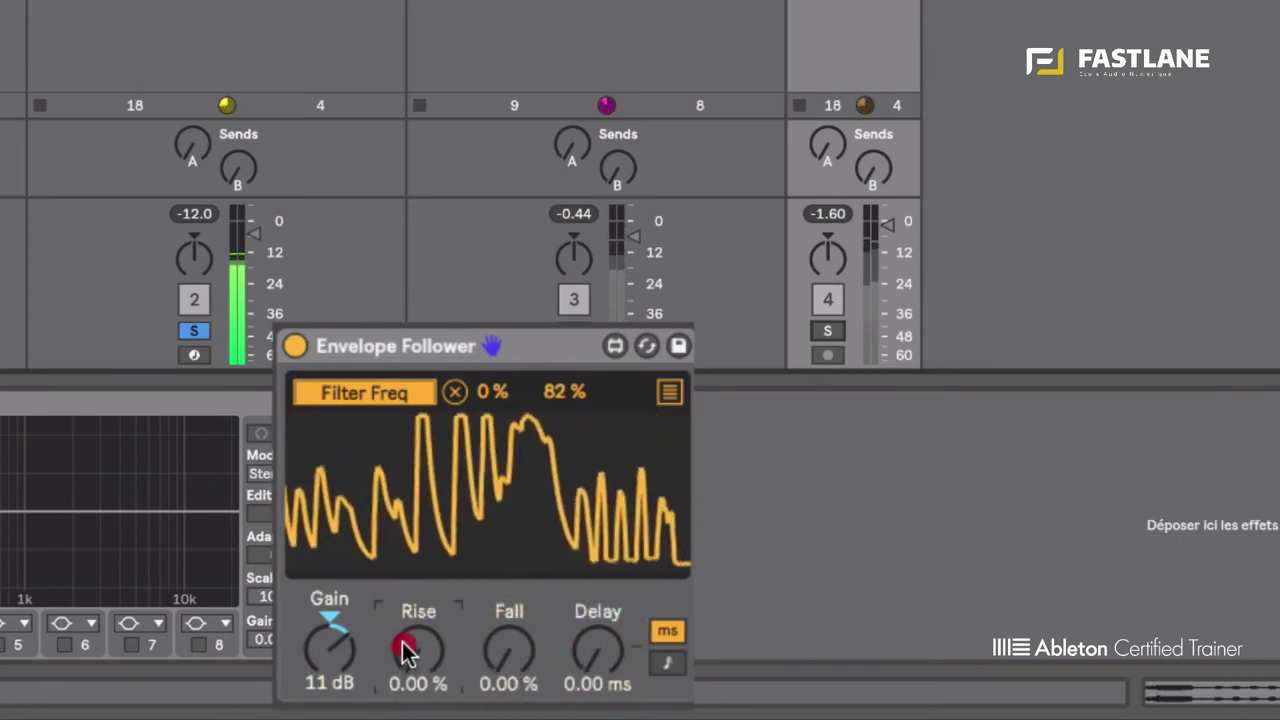
left_click(573, 299)
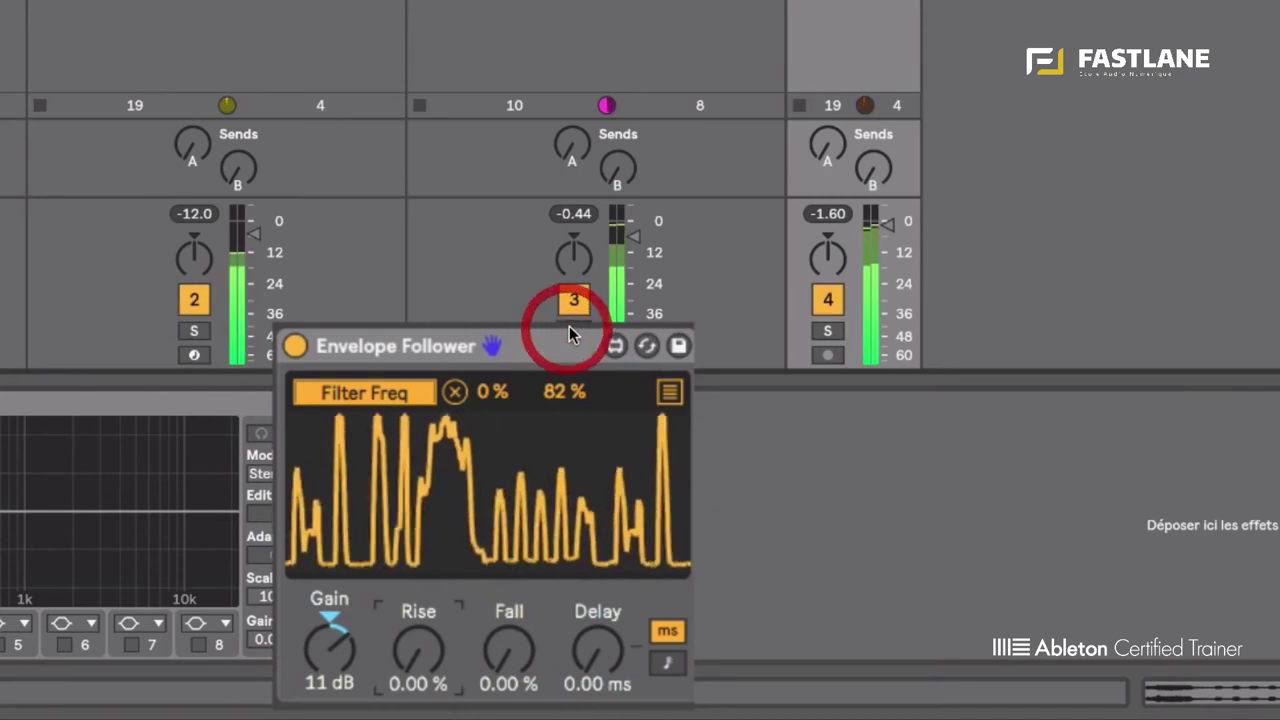
left_click(829, 300)
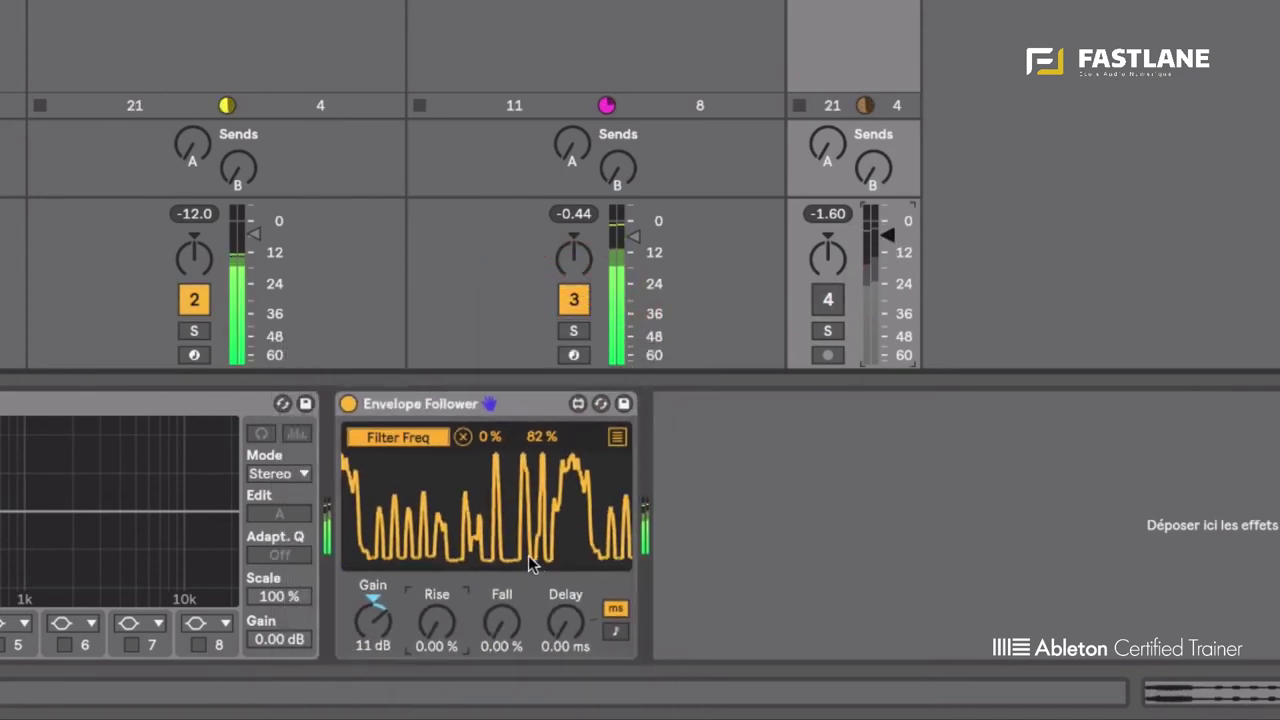
Step: Show the breaks clip's waveform and pin a warp marker near beat 1.1.3
key("shift+Tab")
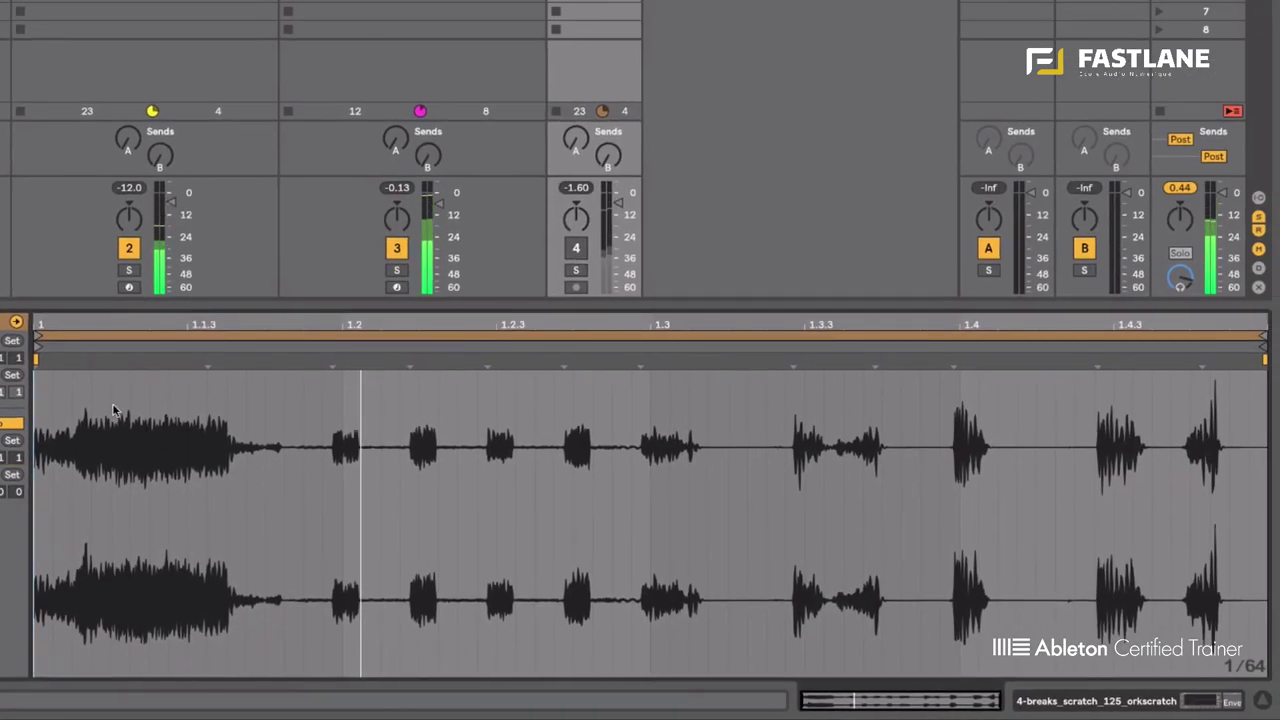
left_click(82, 359)
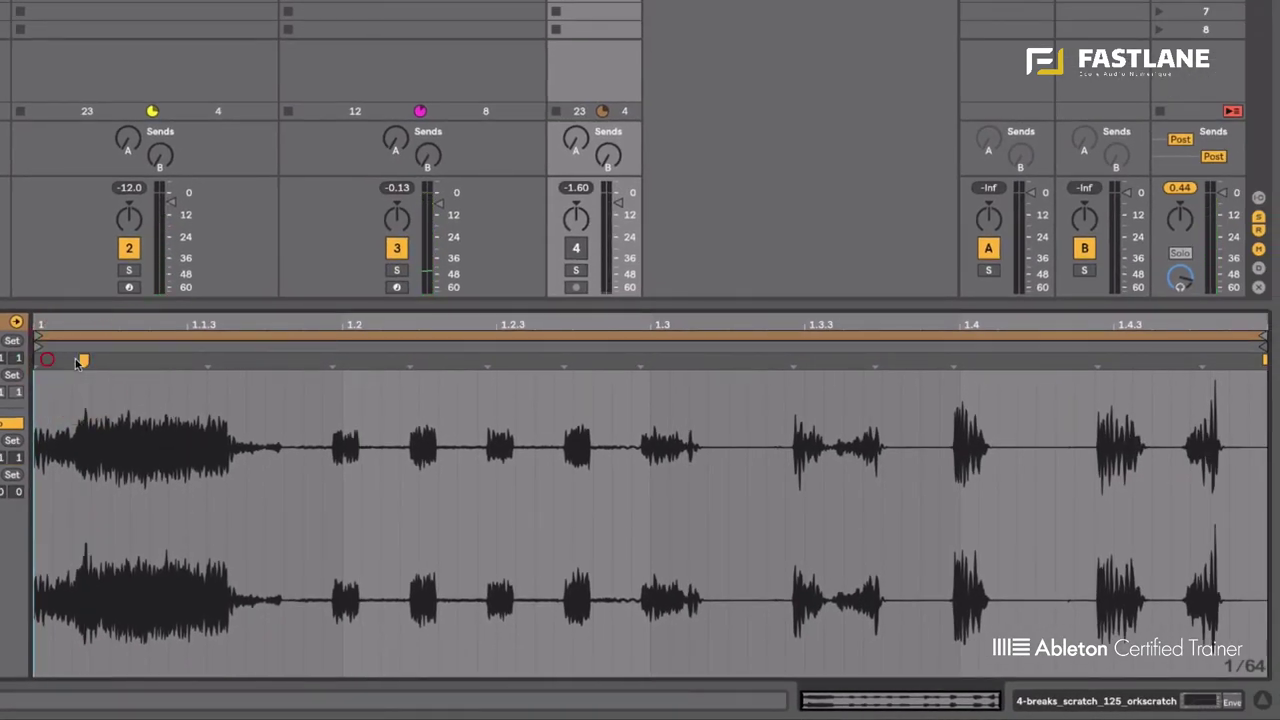
double_click(207, 359)
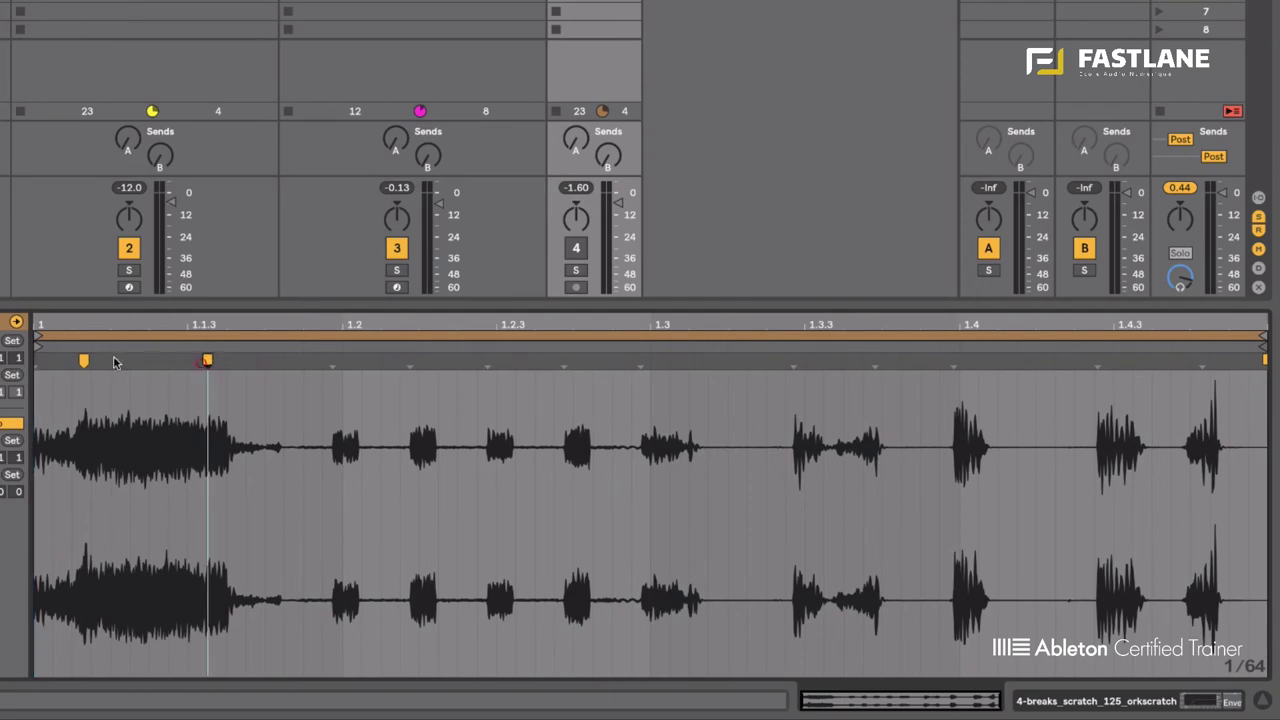
left_click(40, 358)
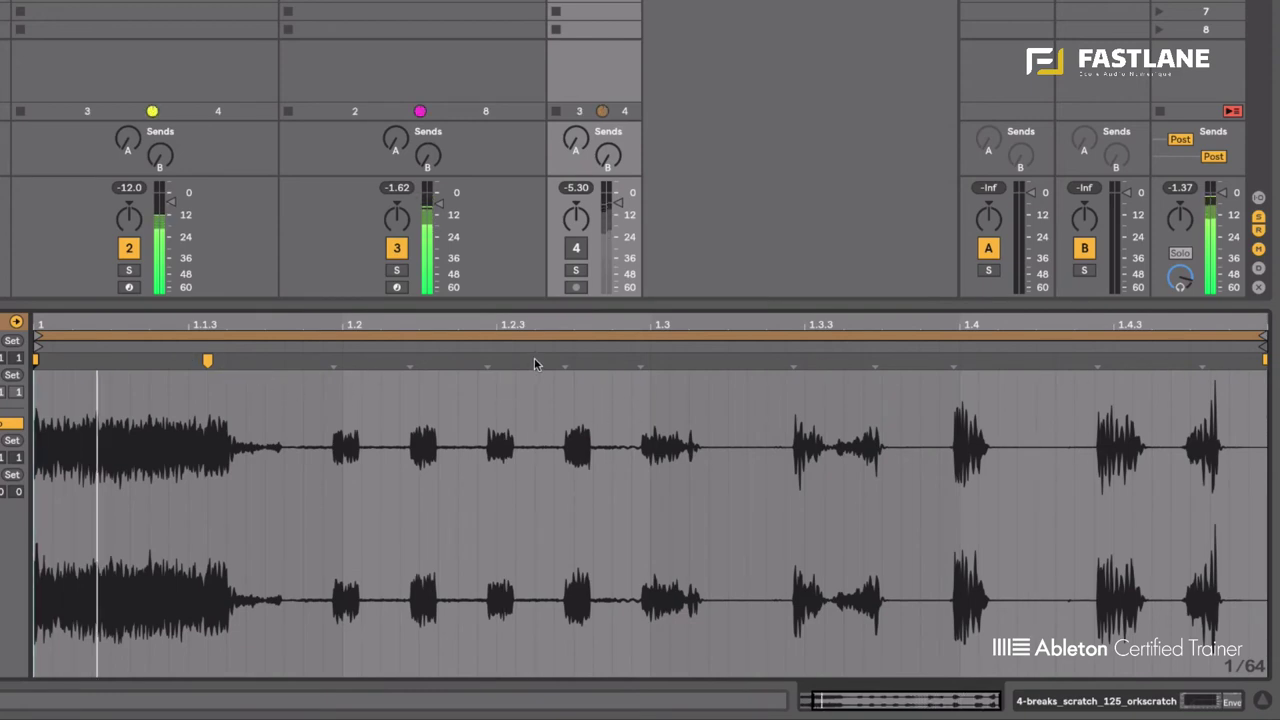
Step: Add warp markers on hits around 1.2.3 and 1.3, shift one later and remove the extra
double_click(564, 360)
double_click(640, 360)
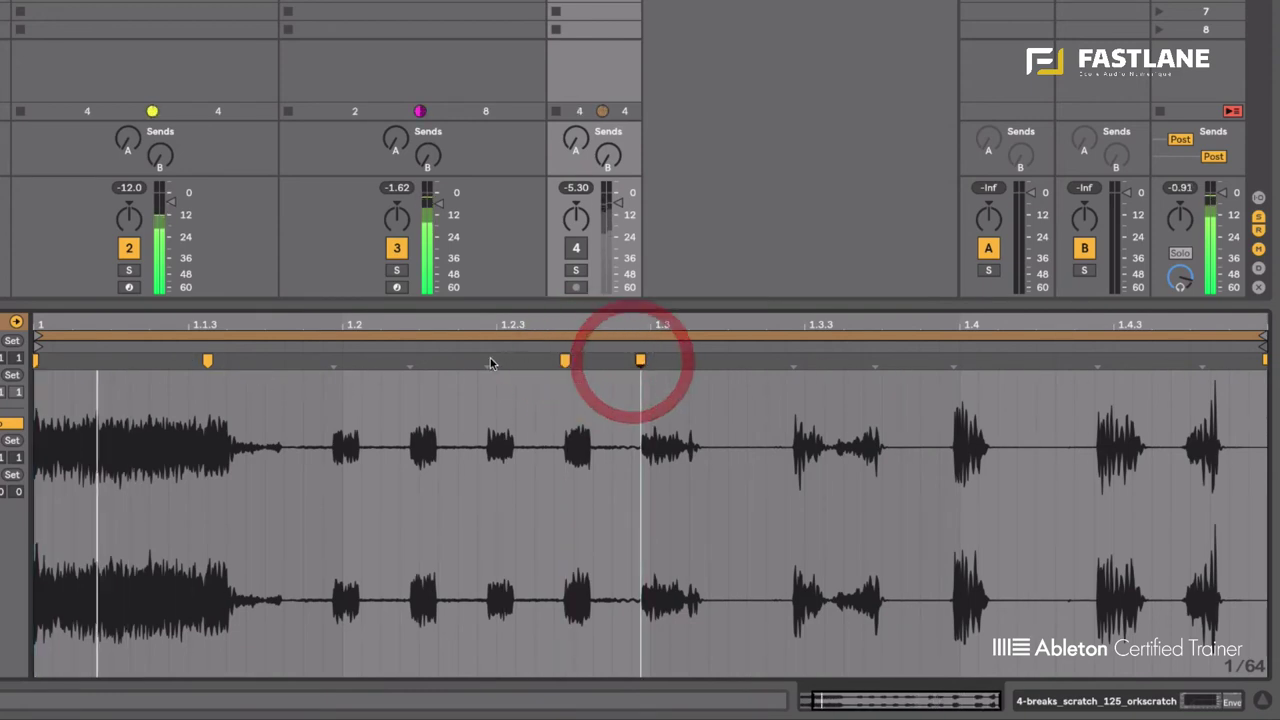
double_click(487, 360)
left_click_drag(564, 360, 593, 360)
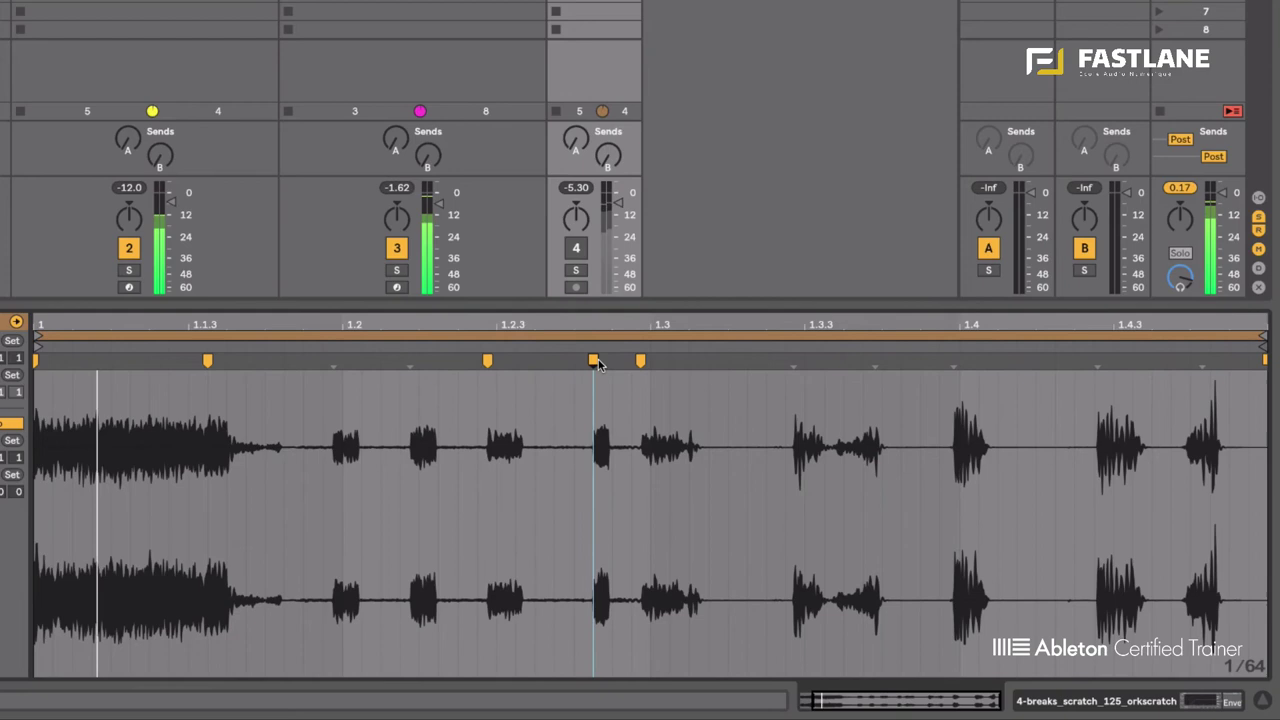
left_click(594, 360)
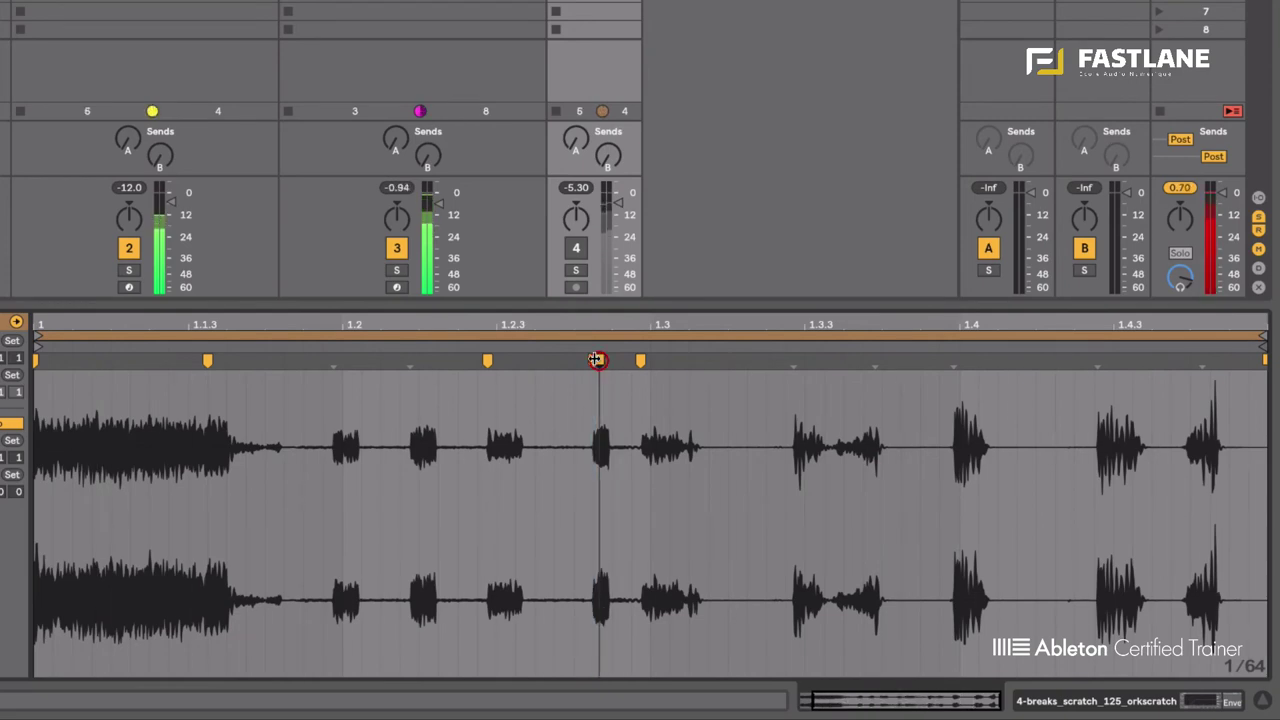
double_click(594, 360)
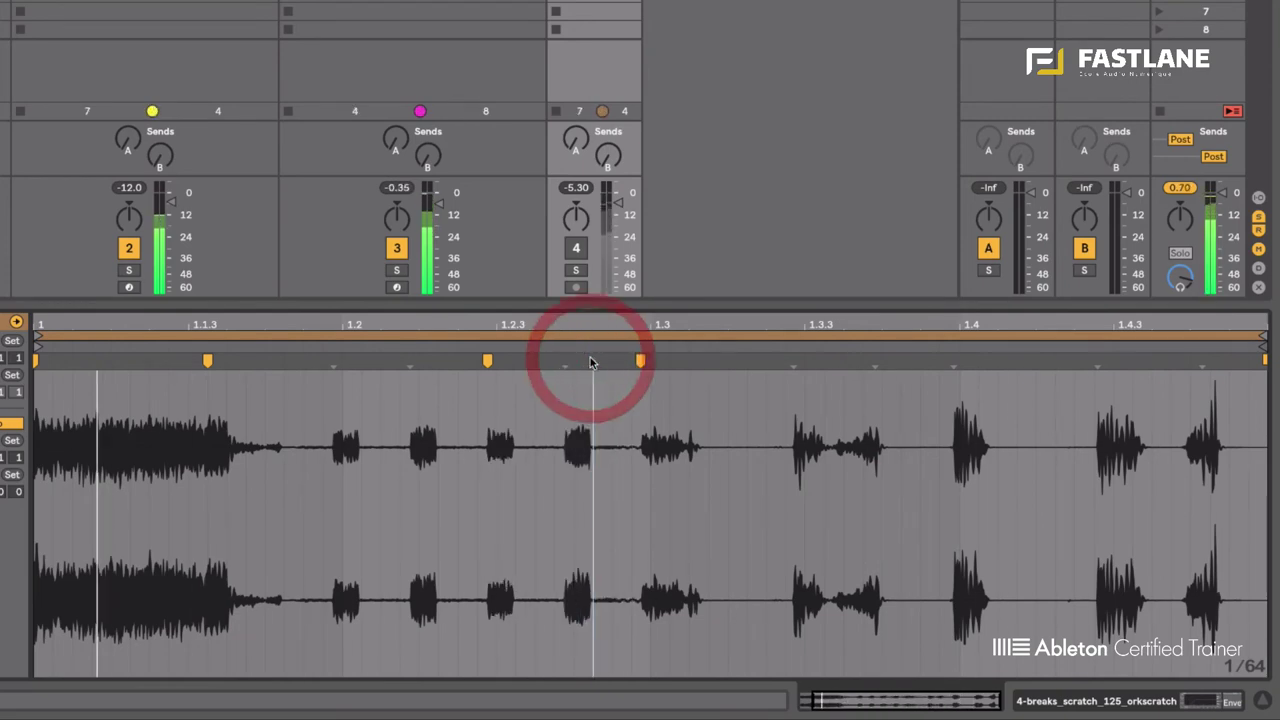
key("shift+Tab")
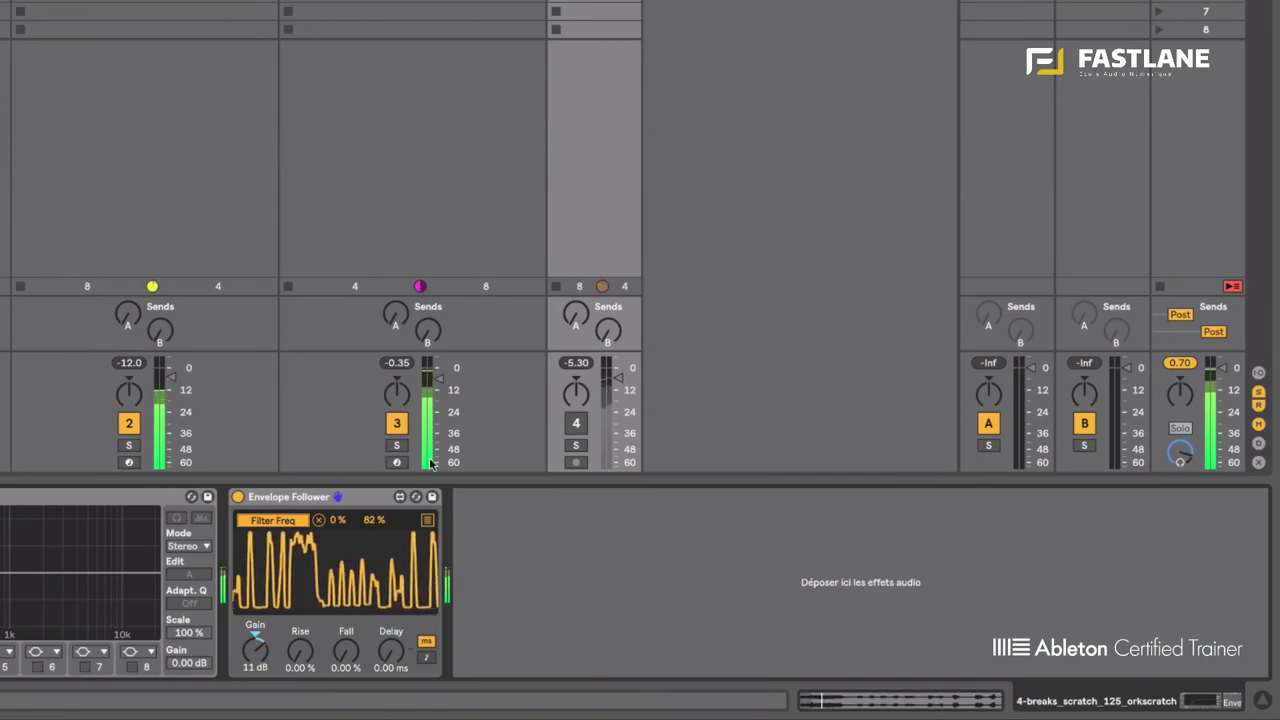
Step: Raise the follower's Delay to about 421 ms, then switch it to a tempo-synced 1/2 note
left_click(576, 423)
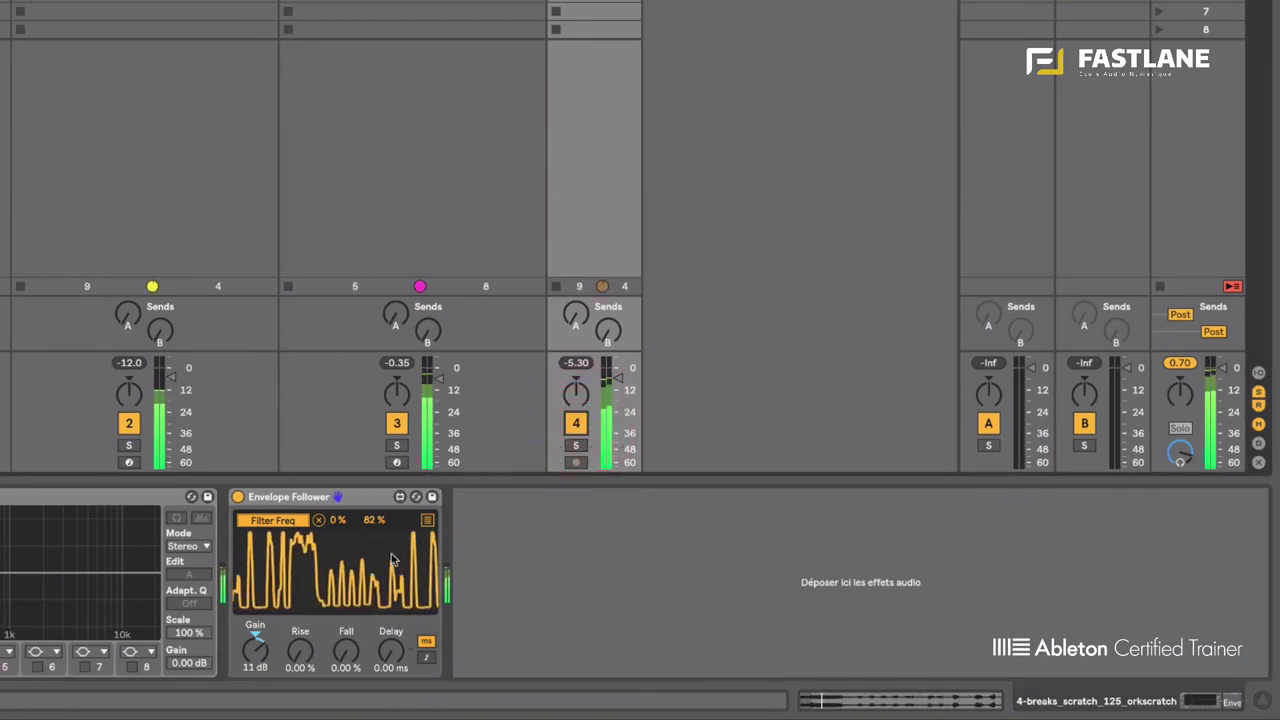
left_click(576, 424)
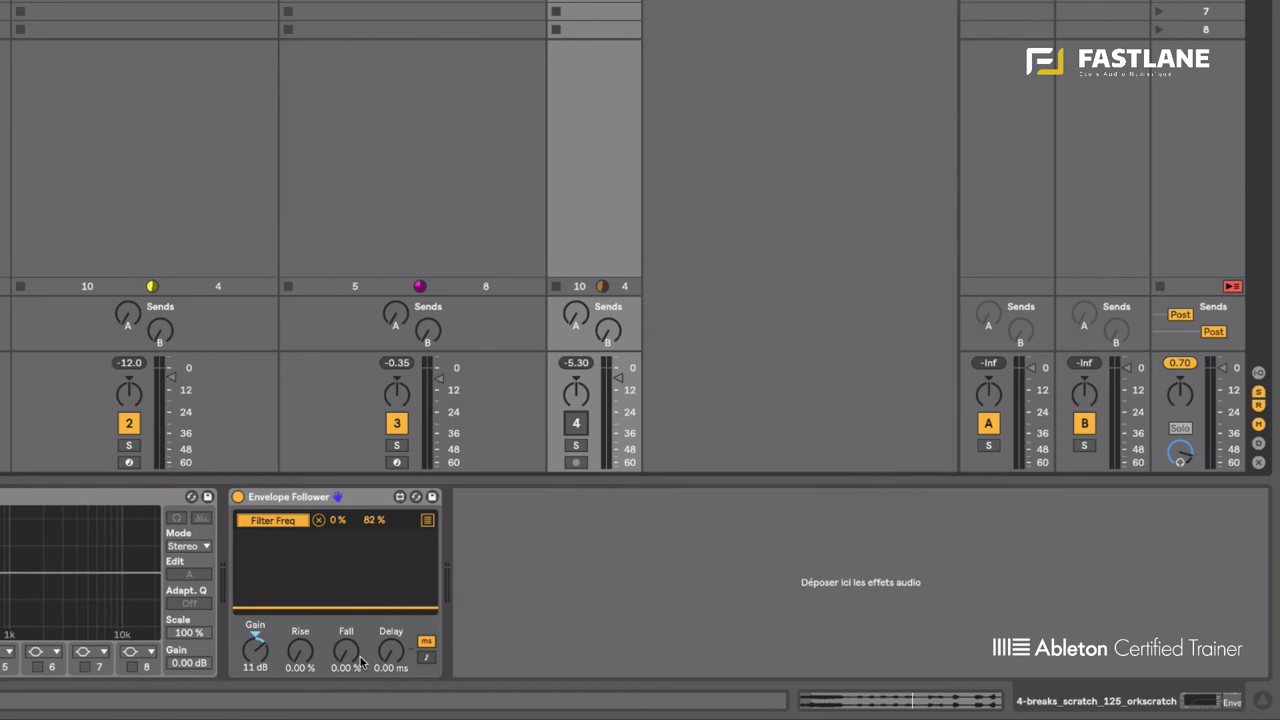
left_click_drag(382, 641, 382, 620)
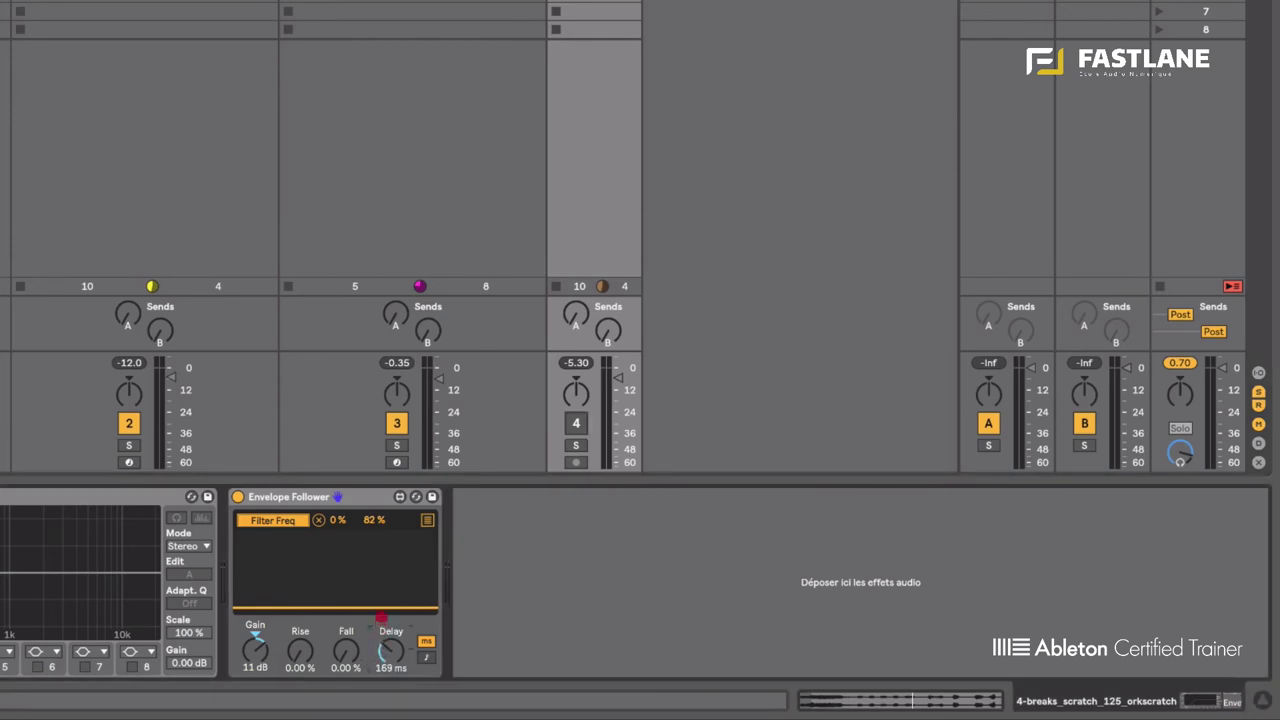
left_click(426, 642)
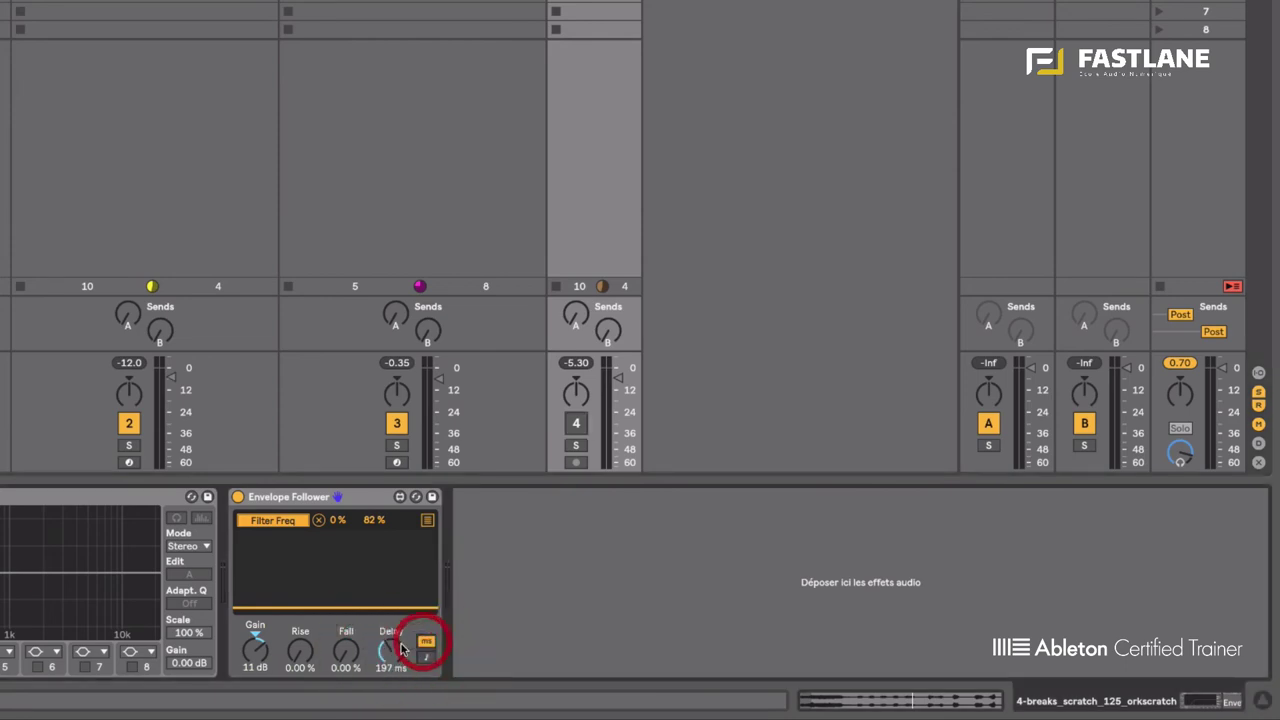
key("space")
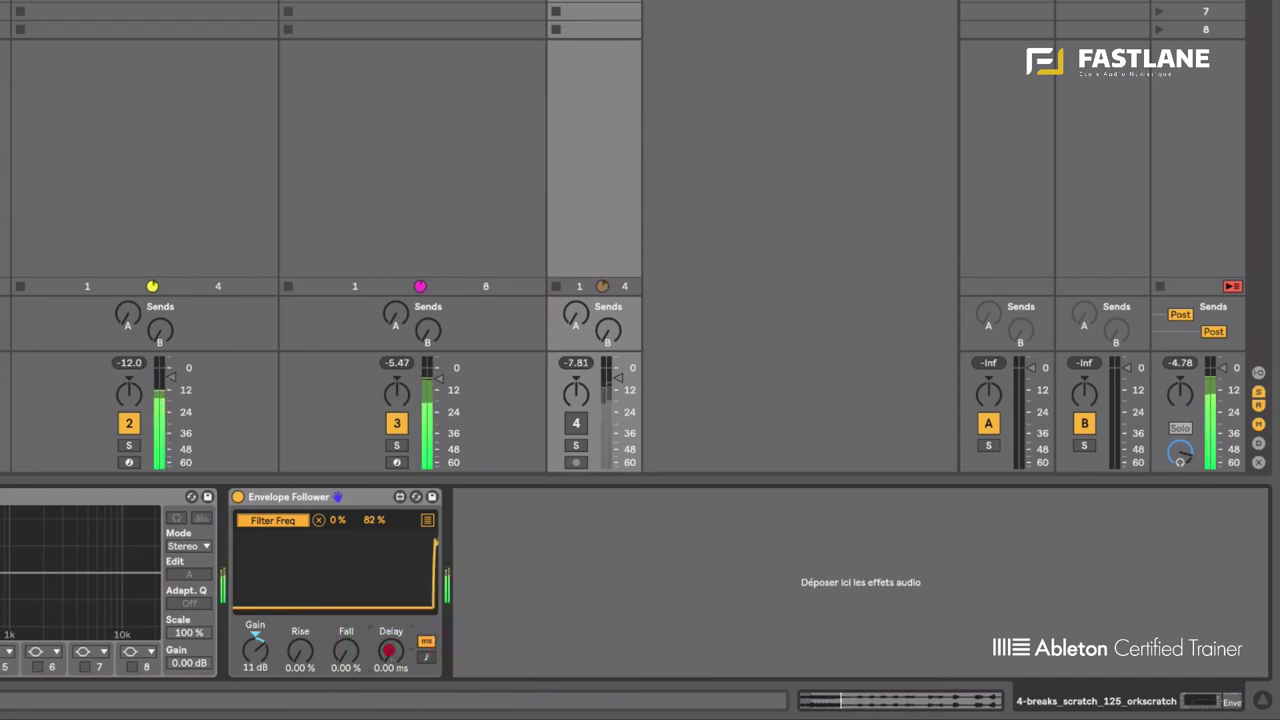
mouse_move(389, 653)
left_mouse_down()
mouse_move(386, 616)
mouse_move(389, 656)
left_mouse_up()
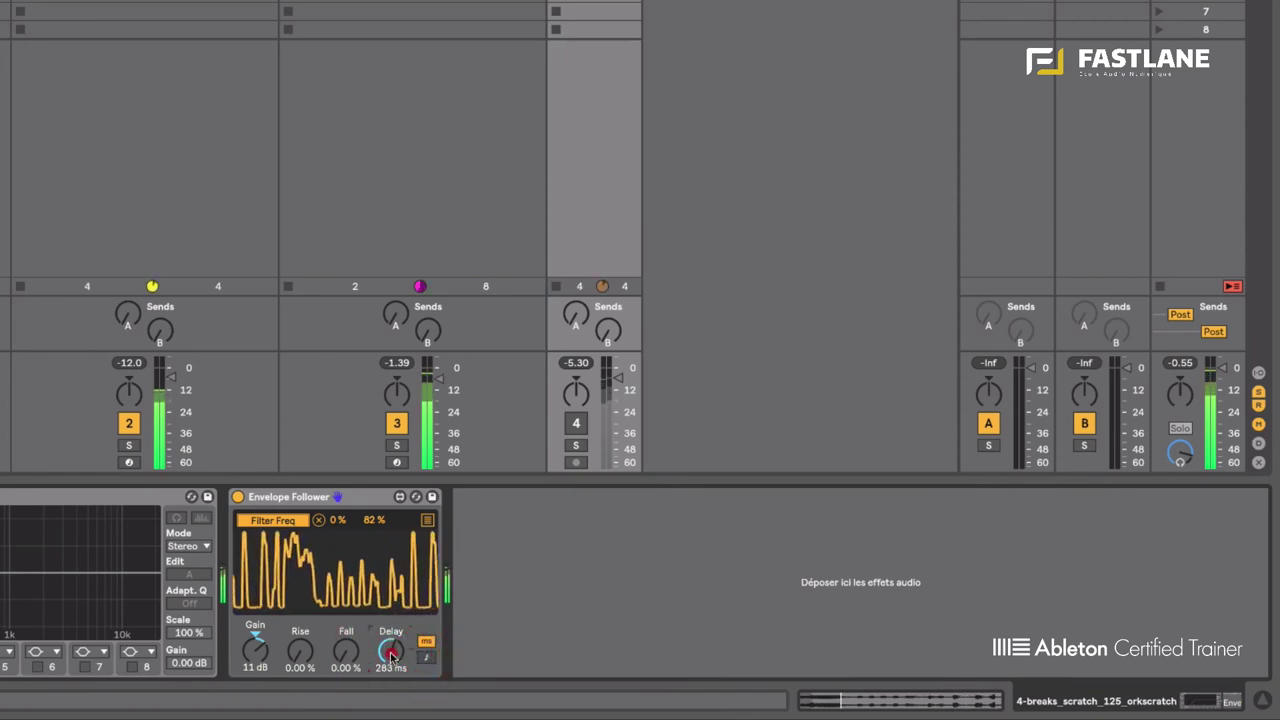
left_click_drag(391, 655, 390, 623)
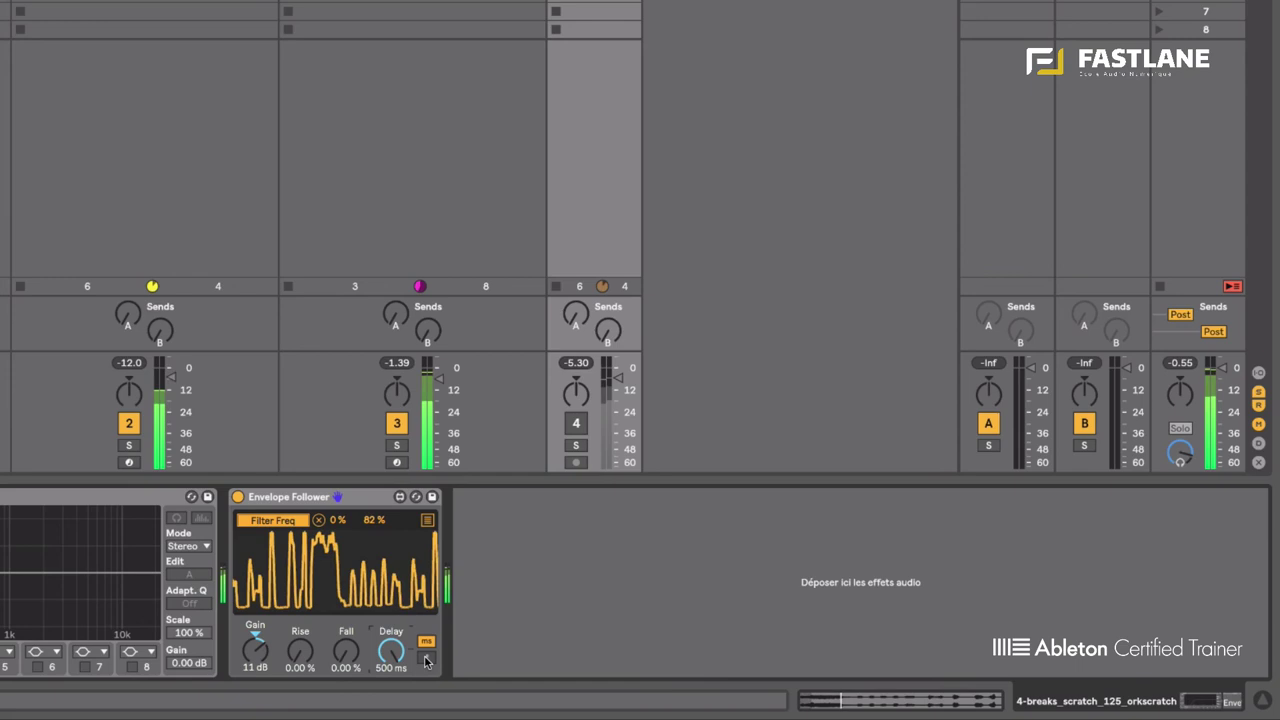
left_click(425, 658)
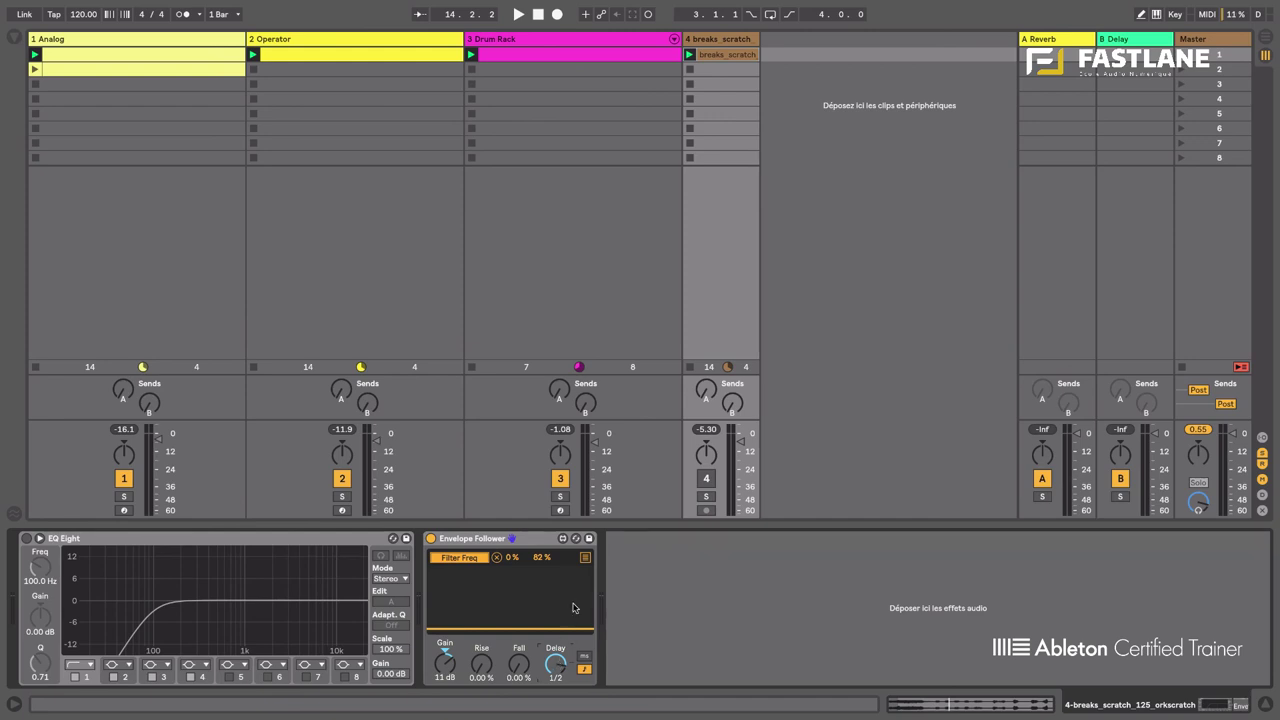
Step: Expand the Envelope Follower to show all eight Map rows with their min and max ranges
left_click(585, 560)
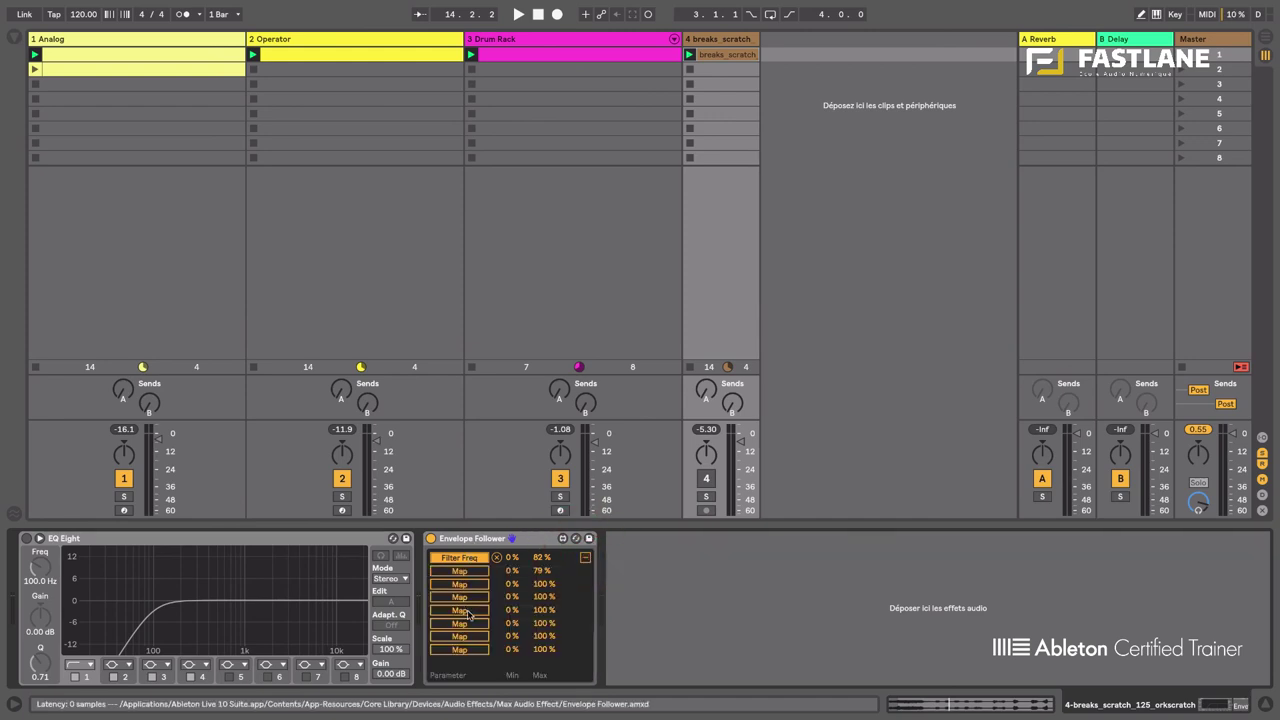